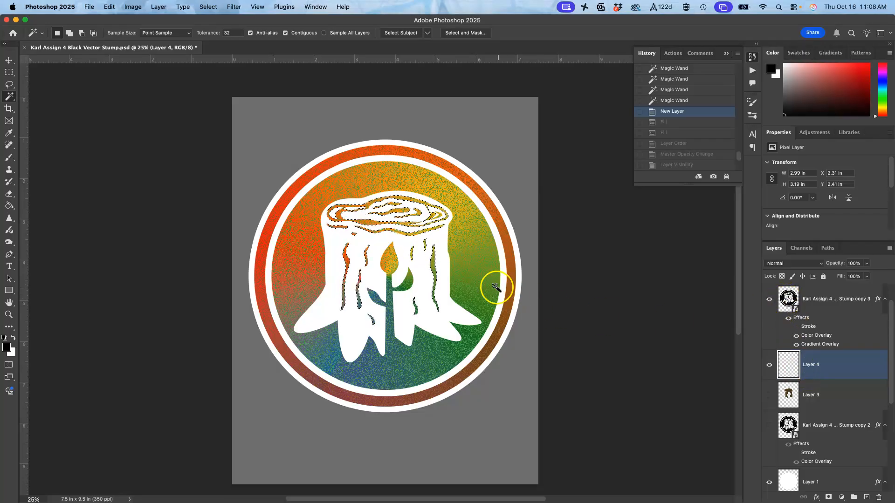
Step: On the Stump copy 3 layer, add the unselected grain shape at the stump top's right end to the Magic Wand selection
left_click(826, 311)
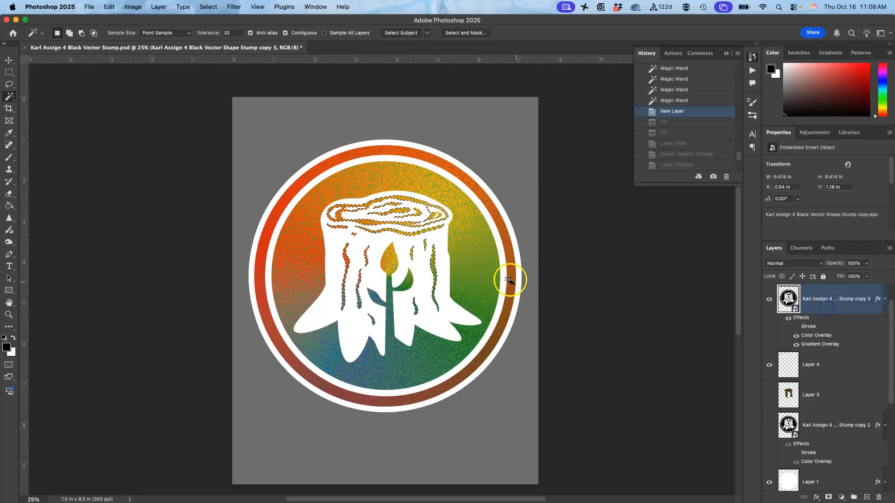
key("super+equal")
key("super+equal")
key("super+equal")
key("super+equal")
scroll(503, 280, "up", 5)
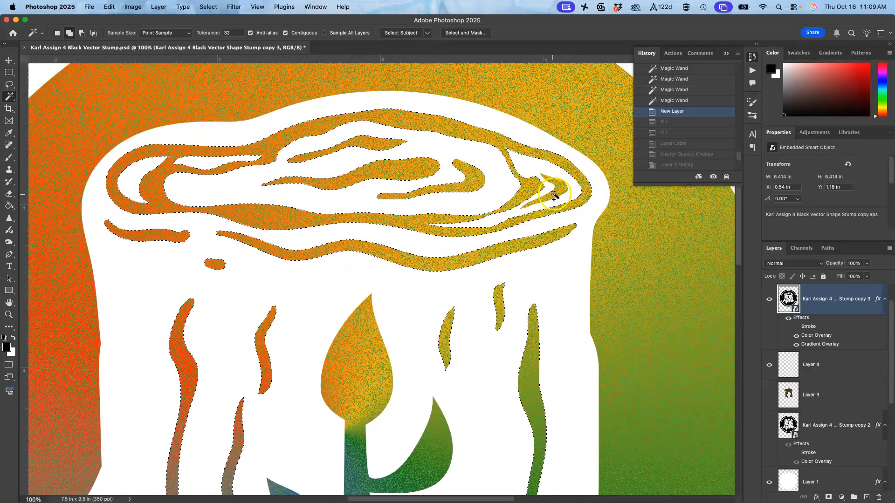
left_click(552, 186, "shift")
scroll(450, 268, "down", 5)
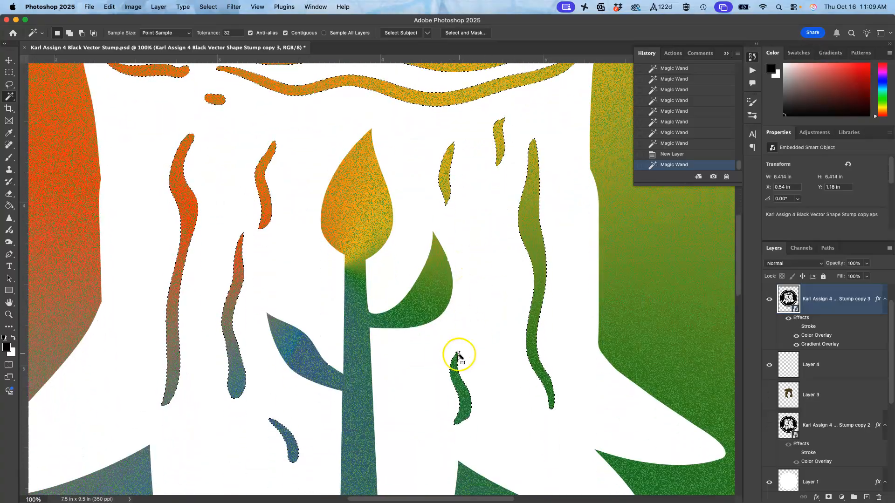
left_click(458, 355, "shift")
scroll(458, 355, "down", 4)
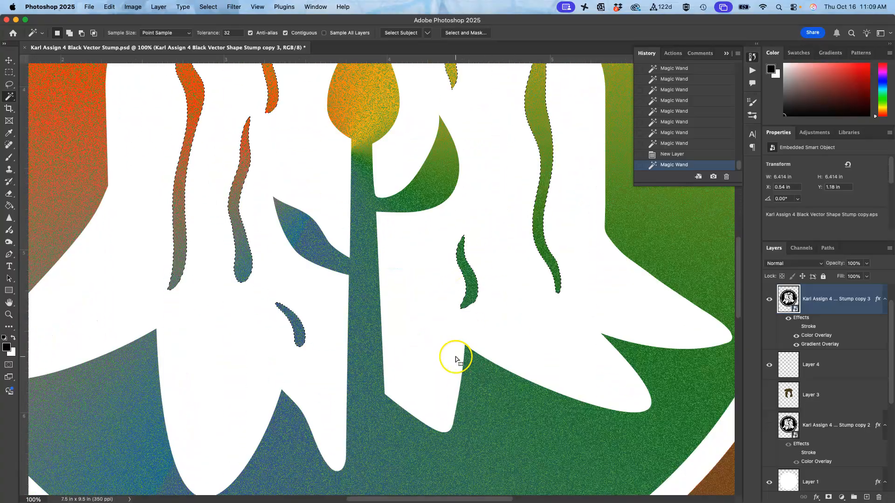
Step: Copy the selected bark and grain lines from the Stump copy 3 layer onto a new layer
key("super+minus")
key("super+minus")
key("super+minus")
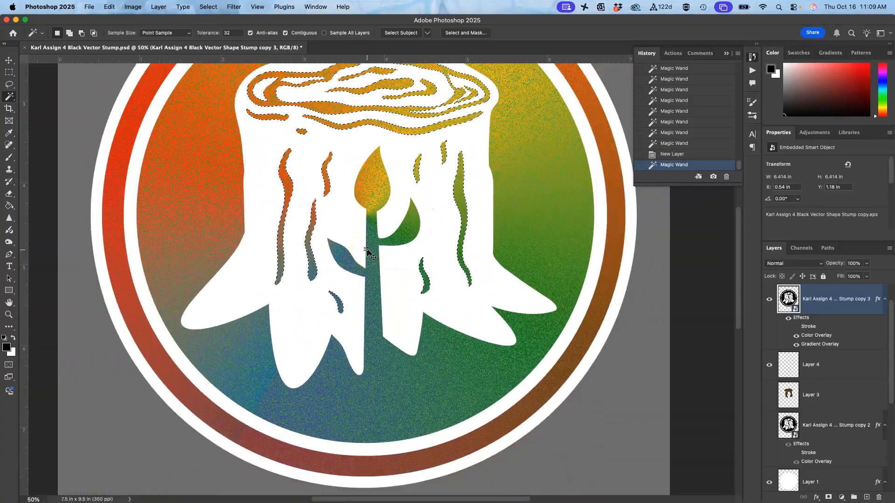
scroll(367, 251, "up", 2)
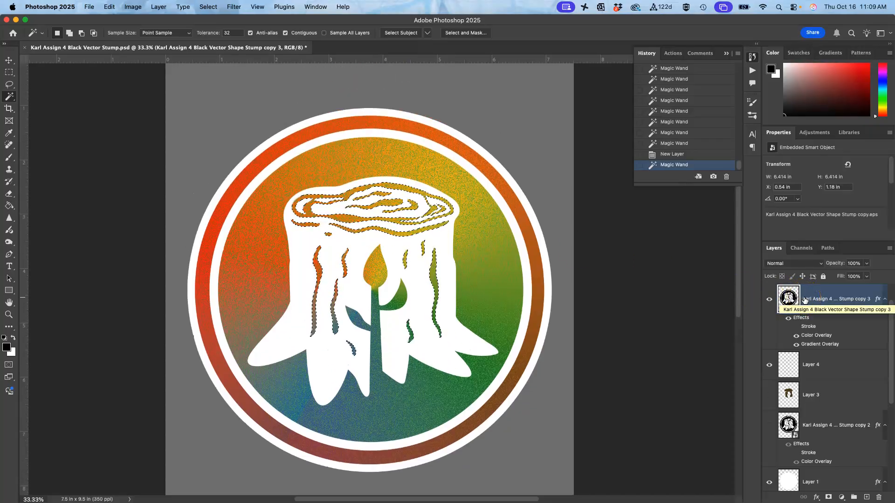
key("super+j")
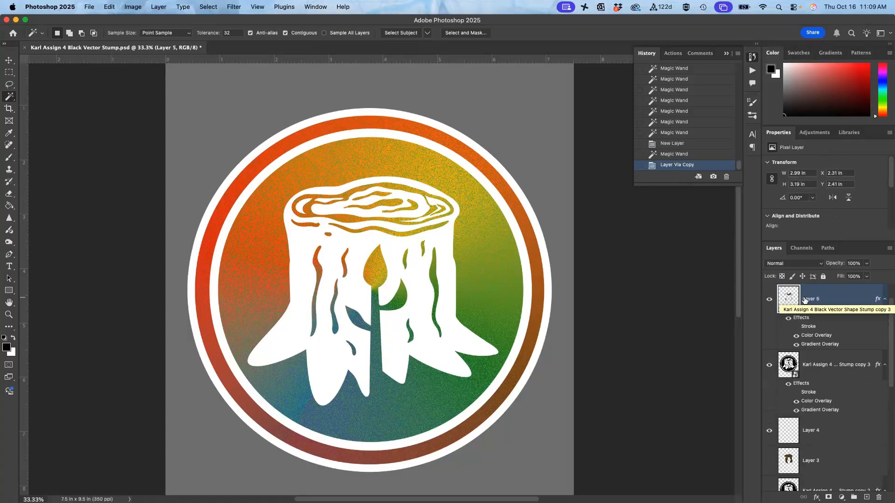
Step: Set the new layer's Color Overlay to 100% opacity with the Normal blend mode
double_click(809, 336)
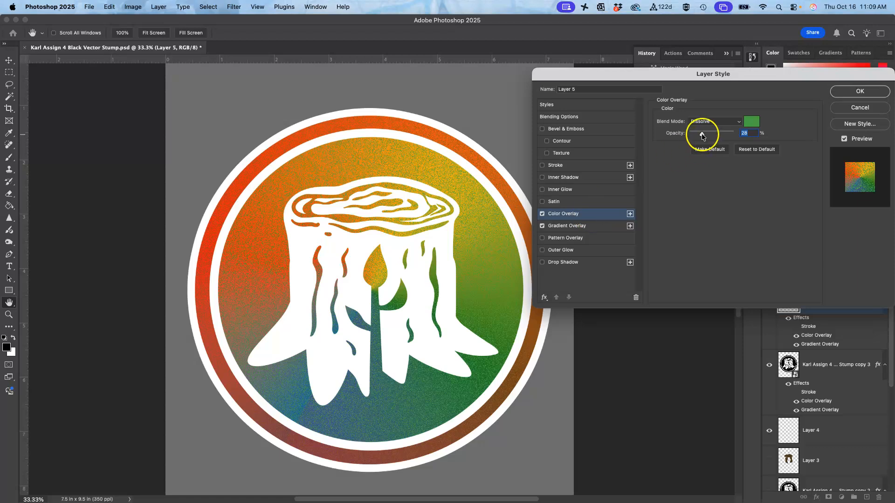
left_click_drag(703, 133, 733, 134)
left_click(719, 122)
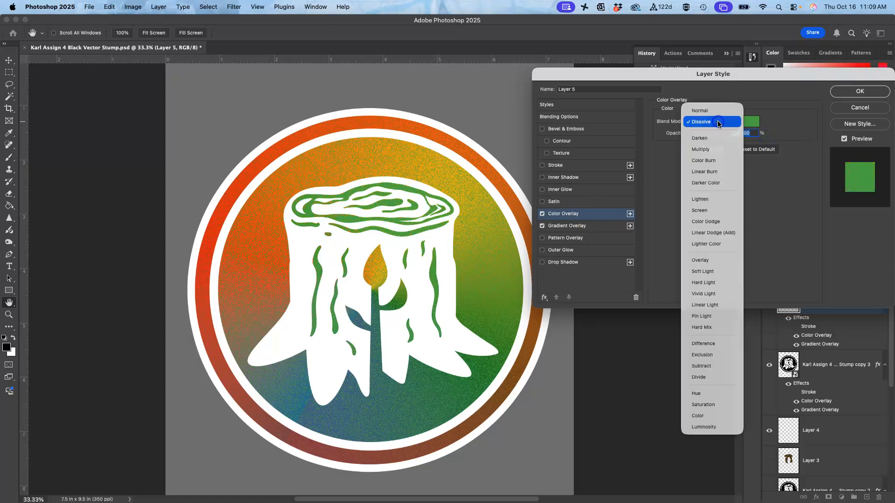
left_click(709, 110)
Step: Change the Color Overlay's colour to dark brown, hex 5f4b20
left_click(750, 122)
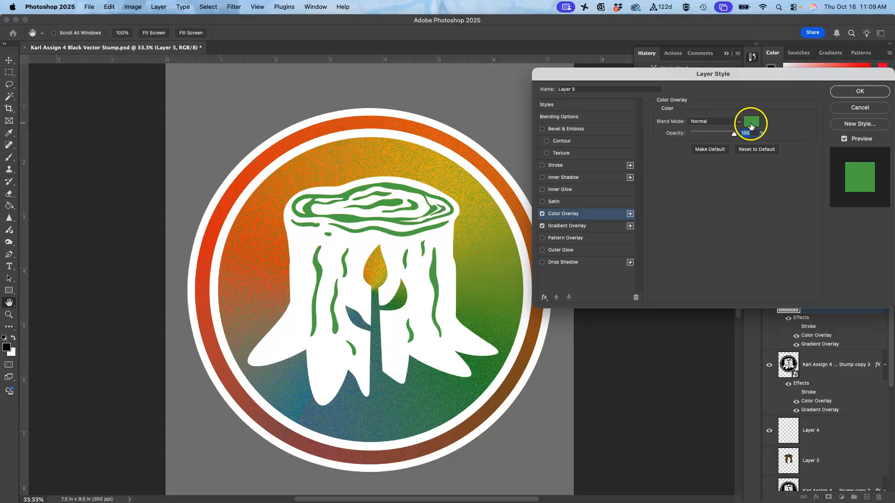
left_click(620, 466)
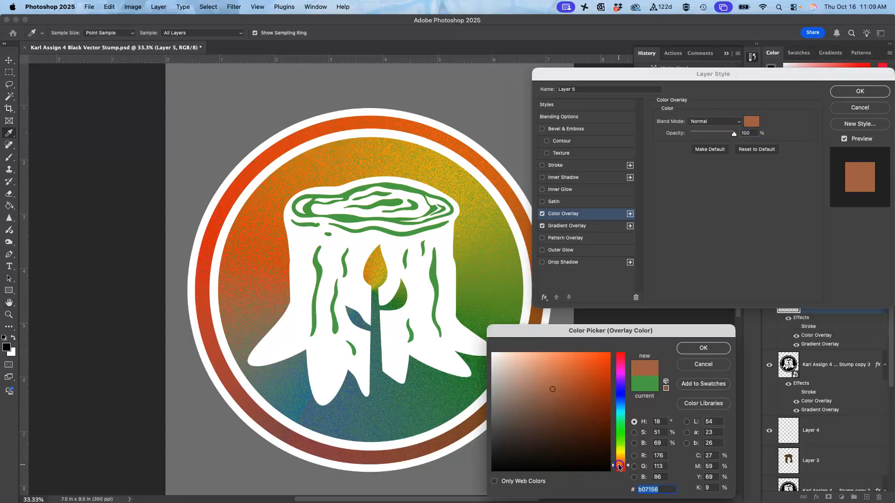
left_click_drag(598, 457, 574, 452)
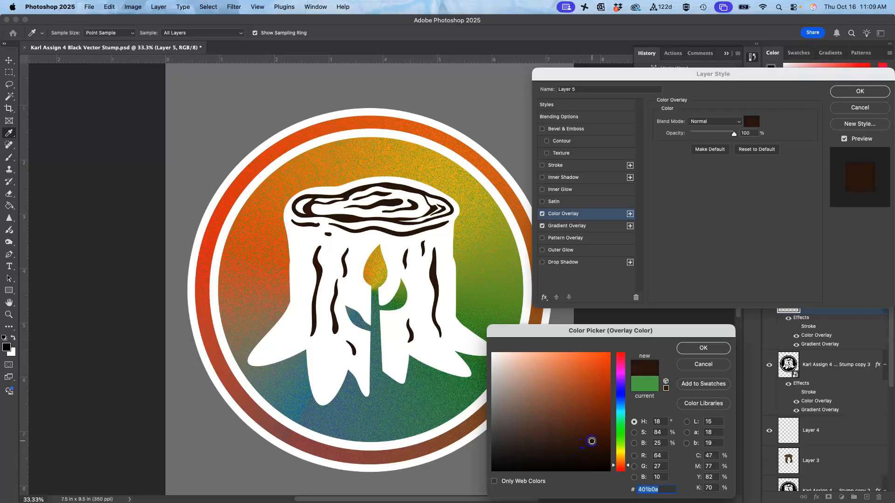
mouse_move(595, 428)
left_mouse_down()
mouse_move(595, 420)
mouse_move(583, 422)
left_mouse_up()
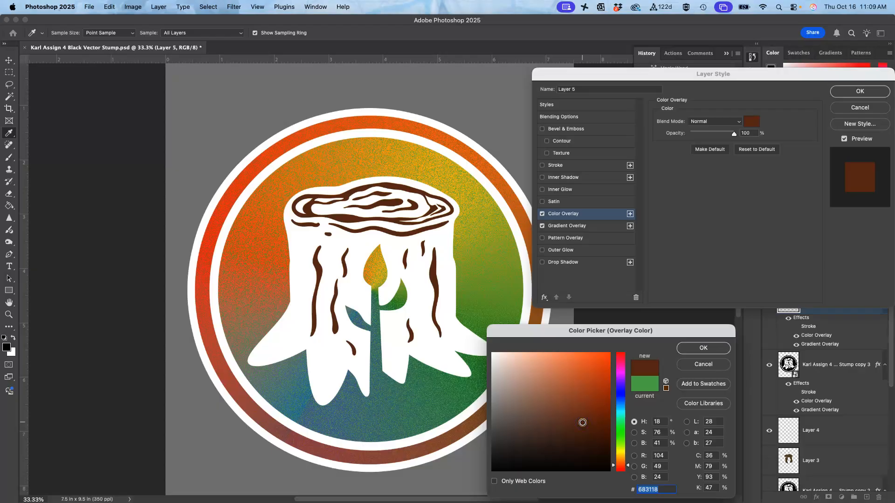
left_click(571, 427)
left_click_drag(609, 464, 614, 459)
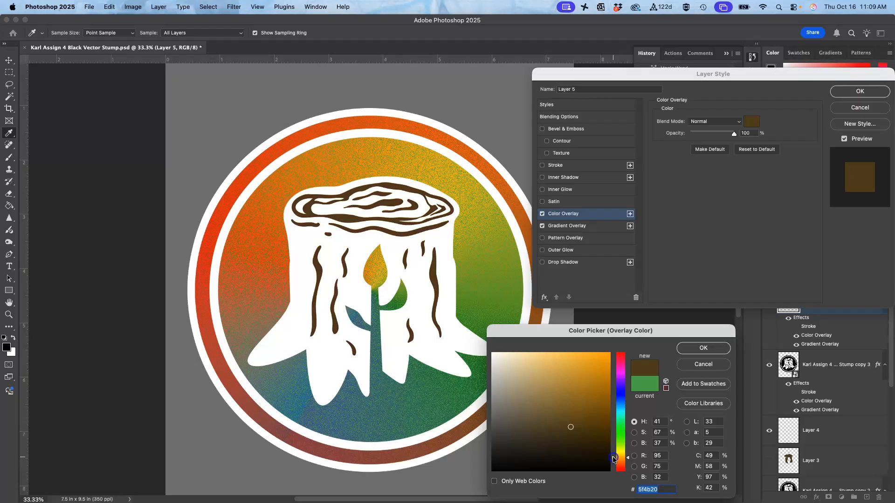
left_click(712, 351)
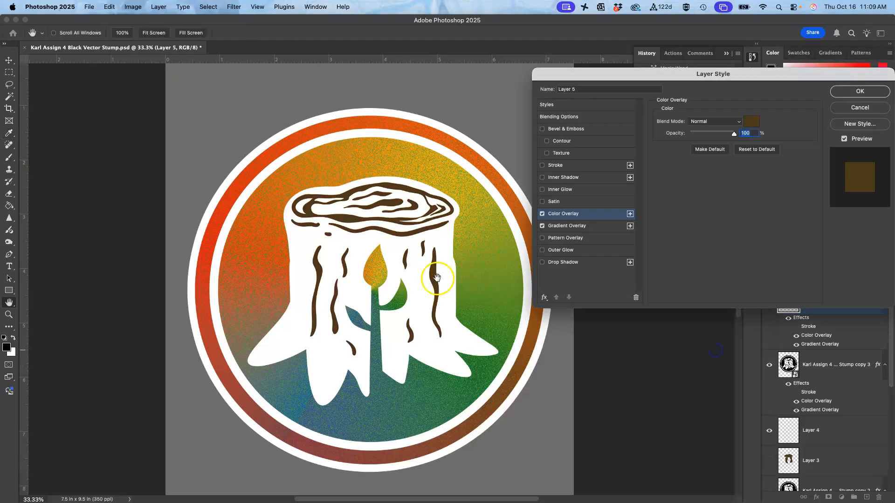
Step: Reduce the brown Color Overlay's opacity to 76% so the gradient shows through, and apply the layer style
key("super+plus")
key("super+plus")
key("super+plus")
scroll(436, 278, "up", 5)
scroll(437, 278, "right", 2)
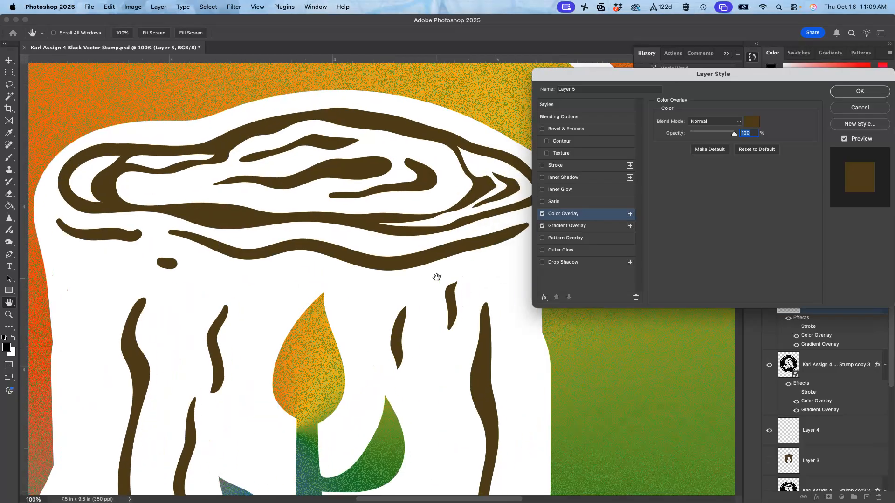
mouse_move(734, 134)
left_mouse_down()
mouse_move(711, 135)
mouse_move(721, 135)
left_mouse_up()
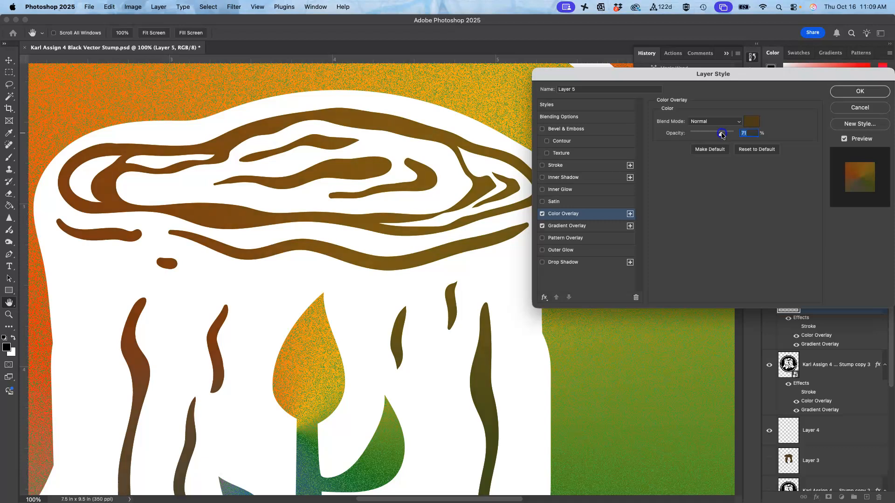
left_click_drag(726, 135, 724, 137)
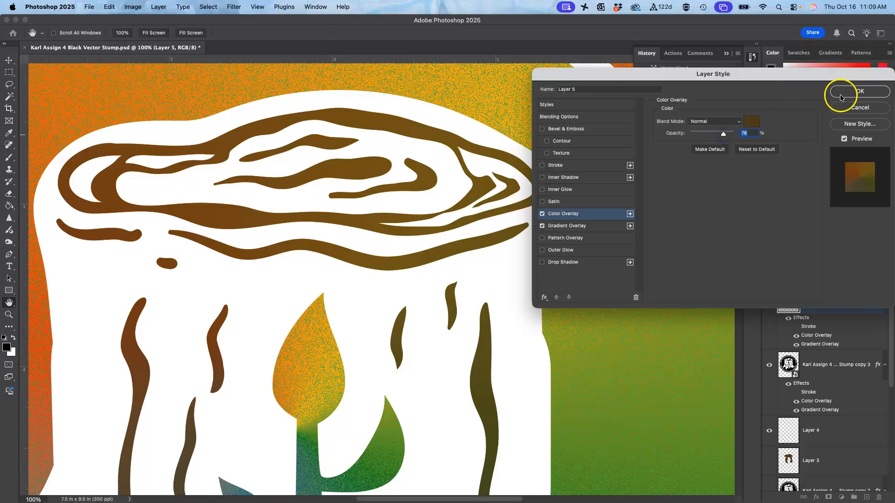
left_click(855, 92)
Step: Hide and show Layer 5 to compare the stump artwork with and without the brown lines
key("super+minus")
key("super+minus")
key("super+minus")
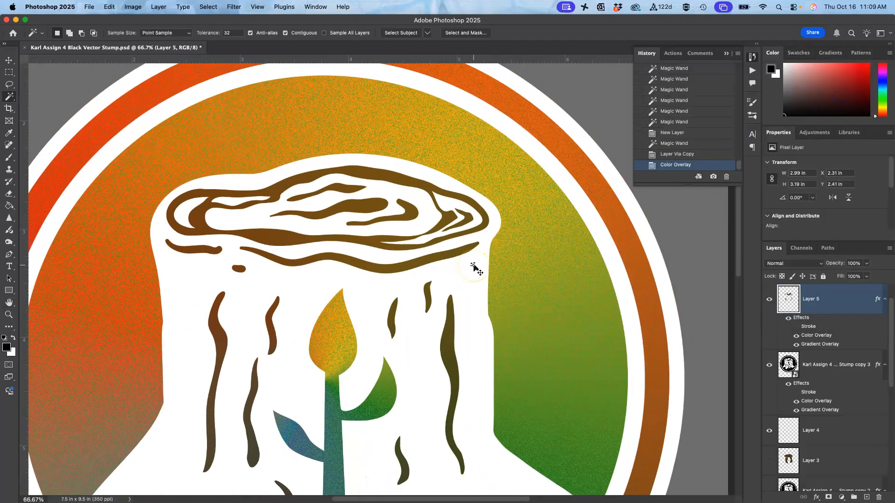
scroll(451, 239, "down", 5)
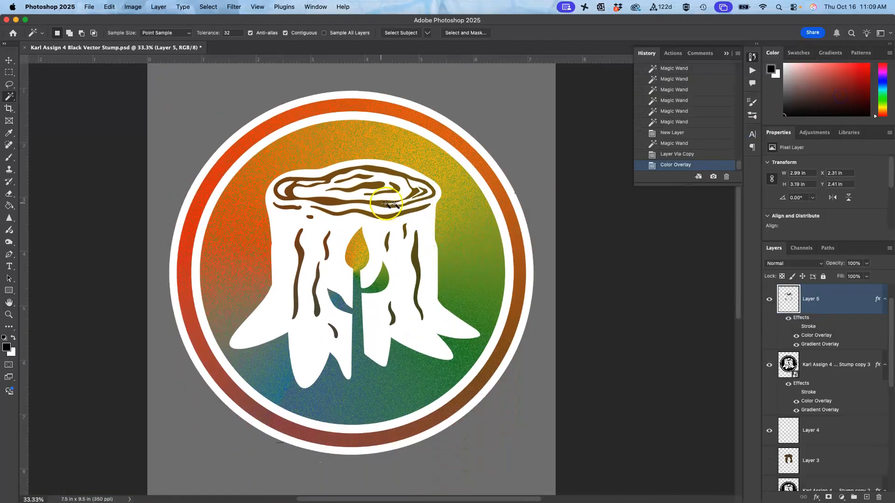
left_click(769, 300)
left_click(770, 300)
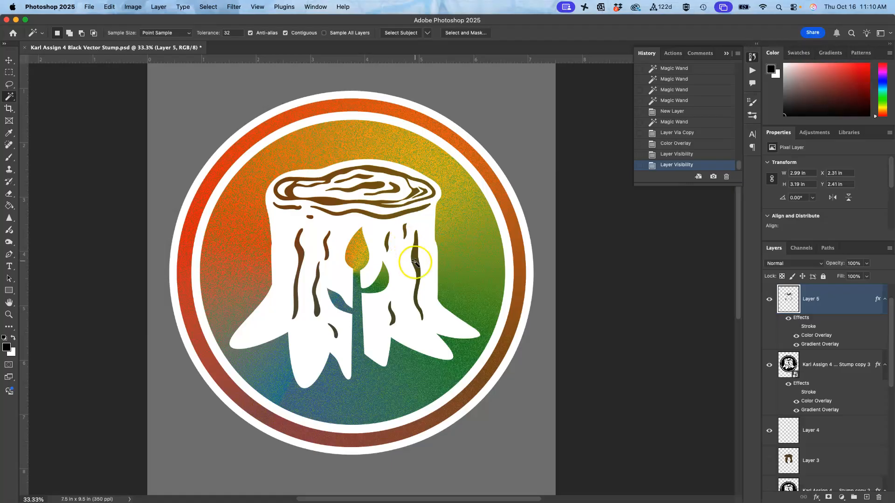
Step: Set Layer 5's blend mode to Dissolve and its opacity to 79% to give the bark lines a grainy texture
key("super+equal")
key("super+equal")
key("super+equal")
key("super+equal")
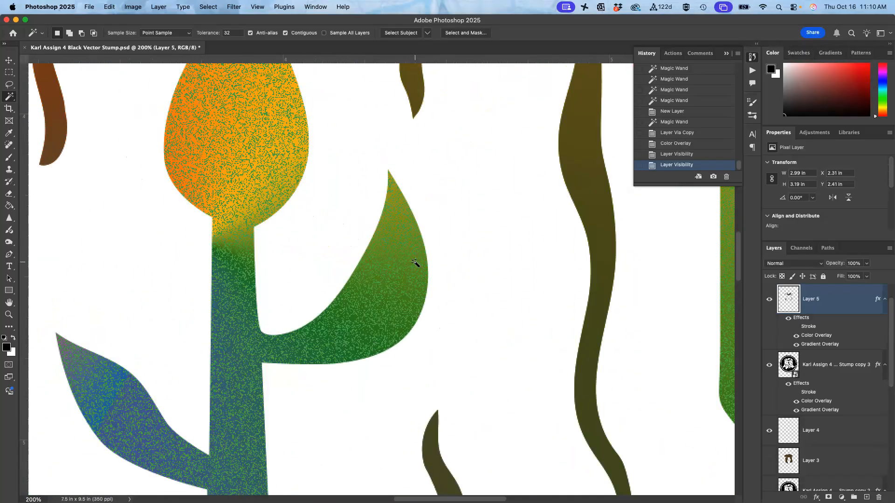
scroll(414, 263, "right", 5)
scroll(415, 264, "up", 2)
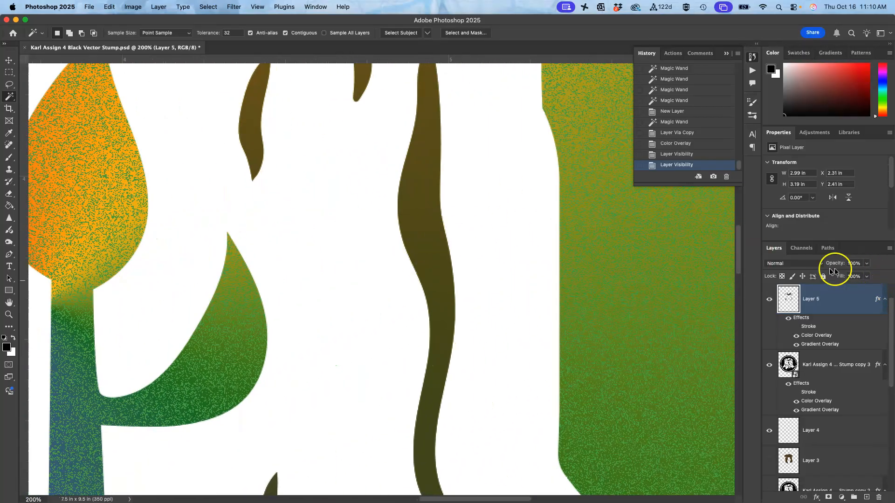
left_click(799, 264)
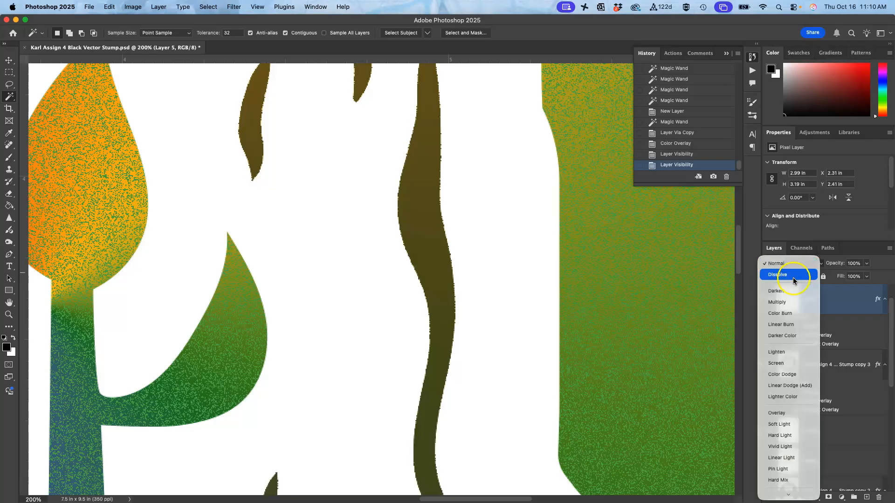
left_click(793, 278)
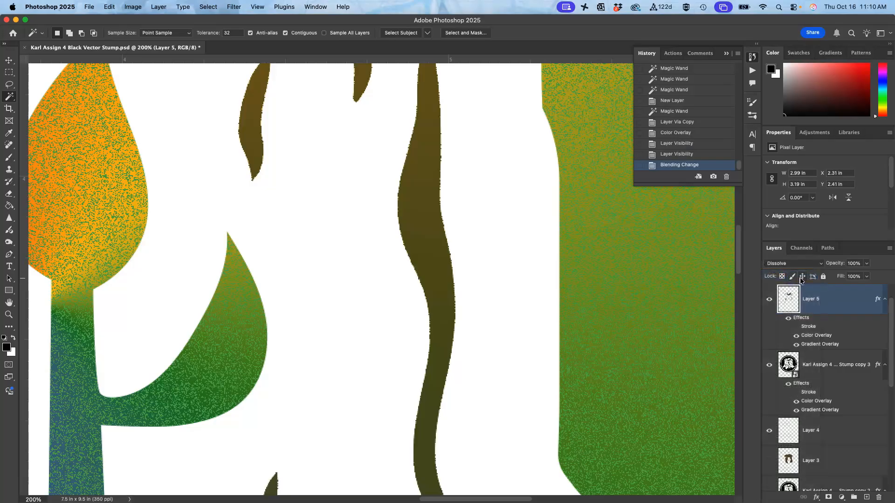
left_click(867, 263)
left_click_drag(868, 274, 855, 275)
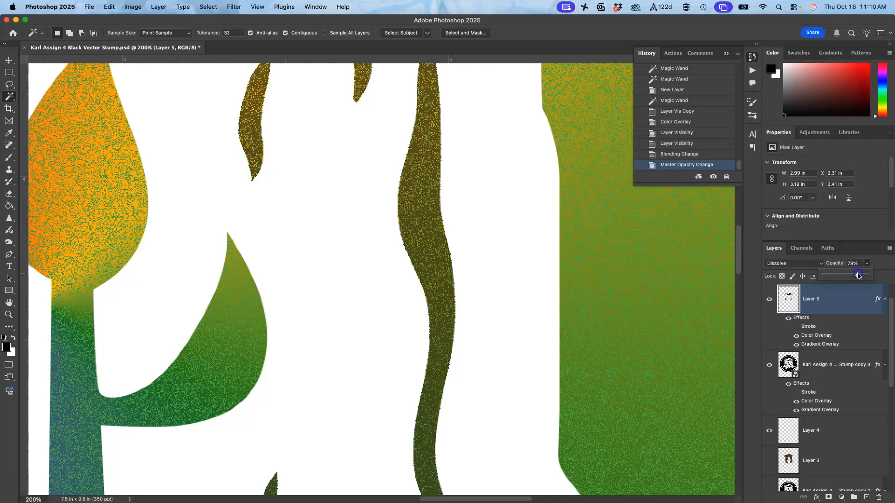
Step: Preview the whole badge on black and white by toggling the Background copy 2 and Background copy layers, restoring the grey background
scroll(492, 308, "down", 5)
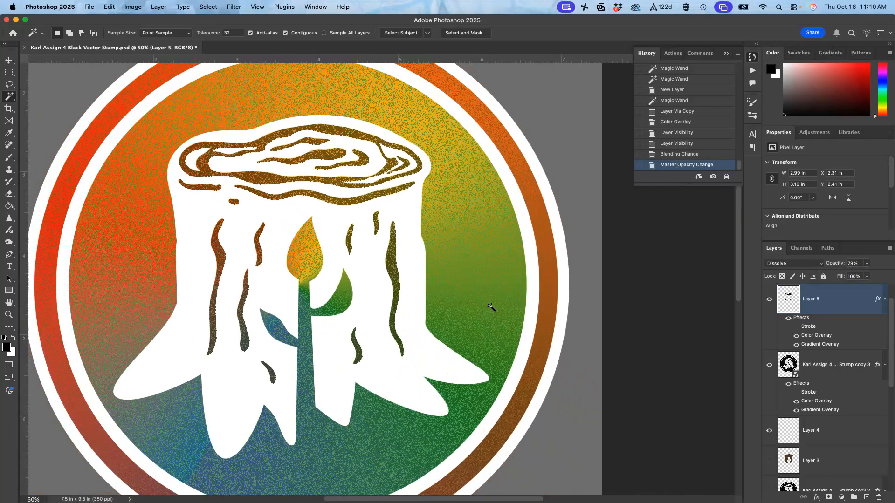
scroll(491, 308, "up", 2)
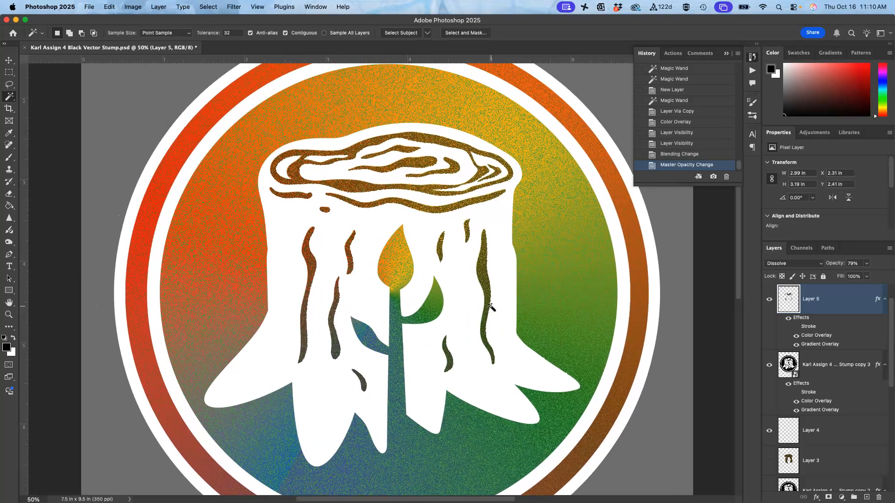
scroll(491, 308, "down", 3)
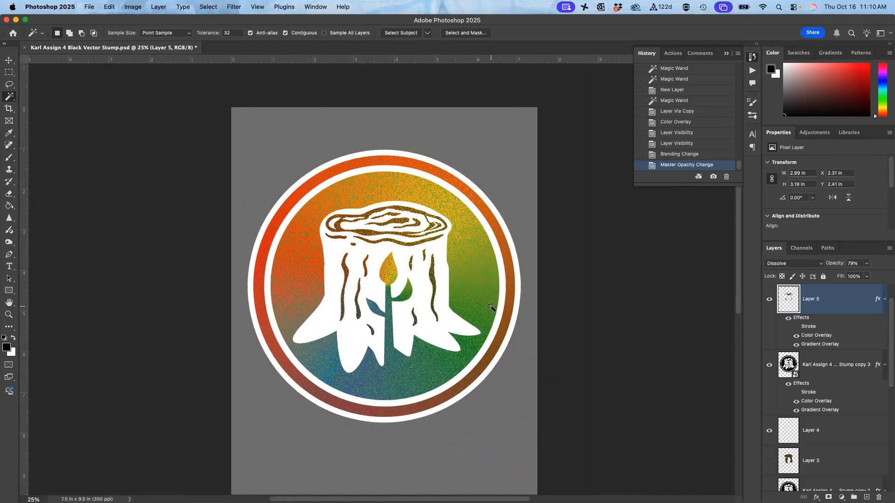
scroll(491, 308, "down", 2)
scroll(491, 308, "right", 3)
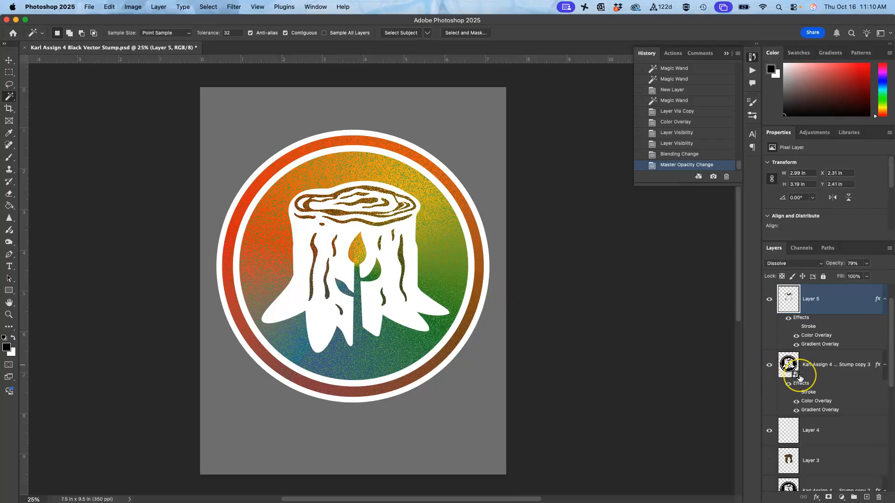
scroll(798, 373, "down", 6)
scroll(800, 378, "down", 3)
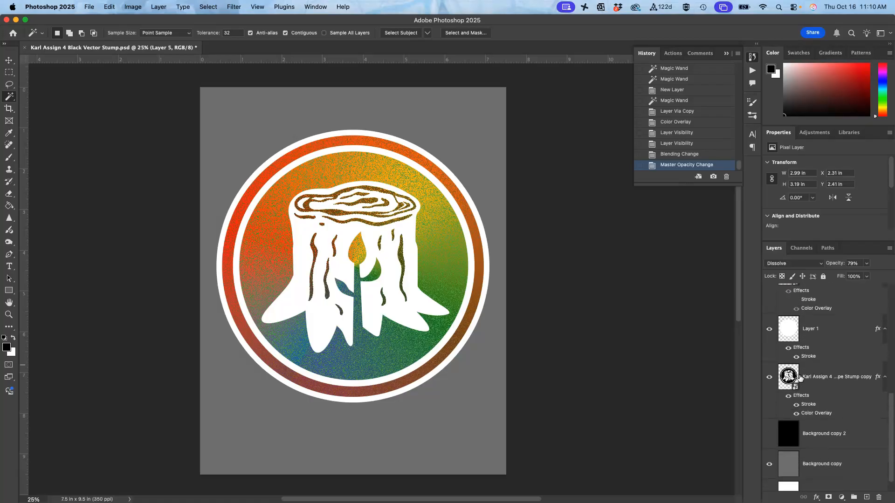
left_click(769, 416)
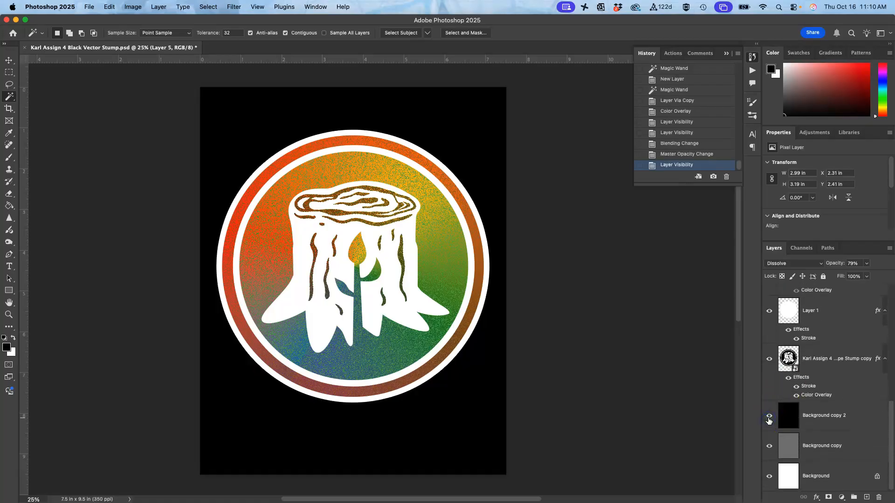
left_click(769, 417)
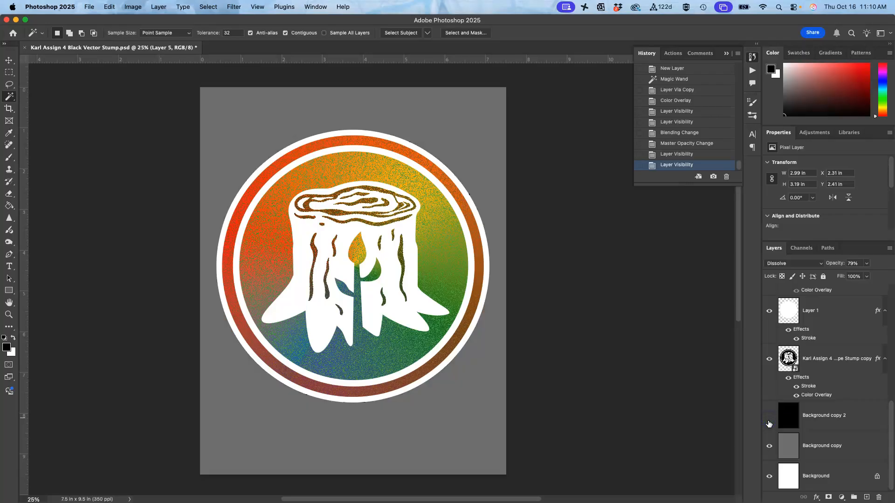
left_click(769, 447)
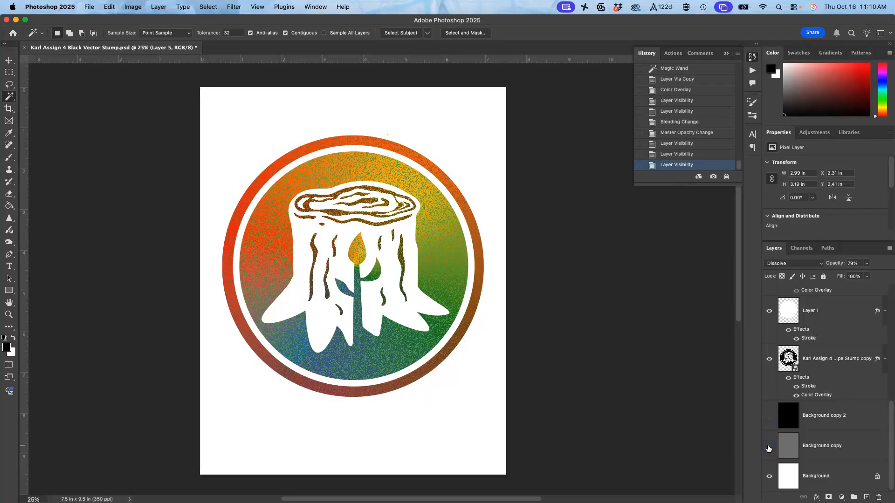
left_click(769, 447)
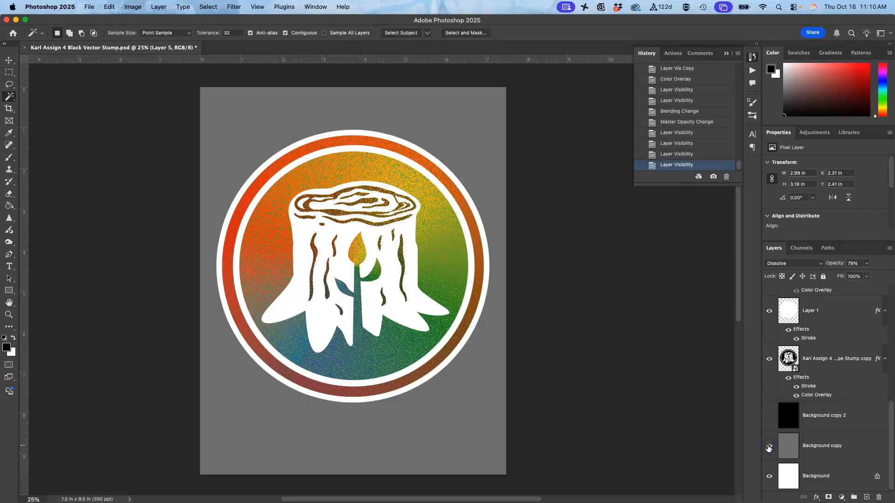
Step: Show the black Background copy 2 layer behind the badge and hide the Stump copy layer beneath Layer 1
left_click(769, 417)
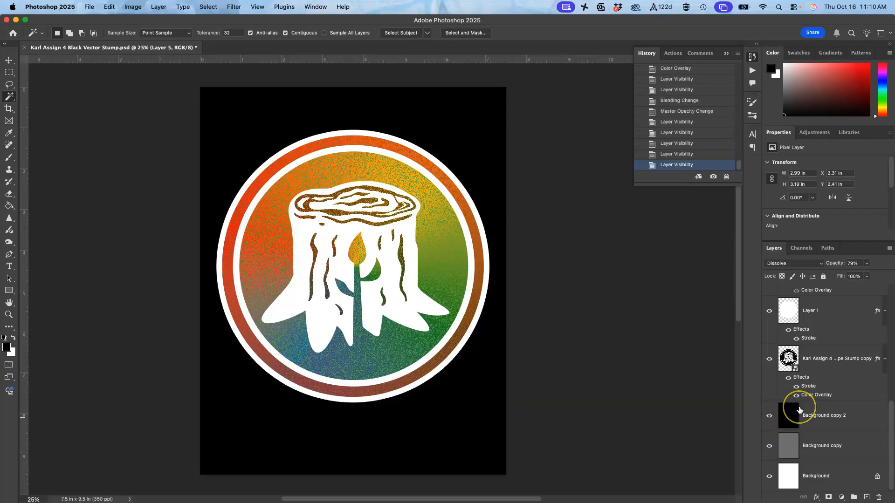
scroll(799, 410, "up", 3)
left_click(769, 390)
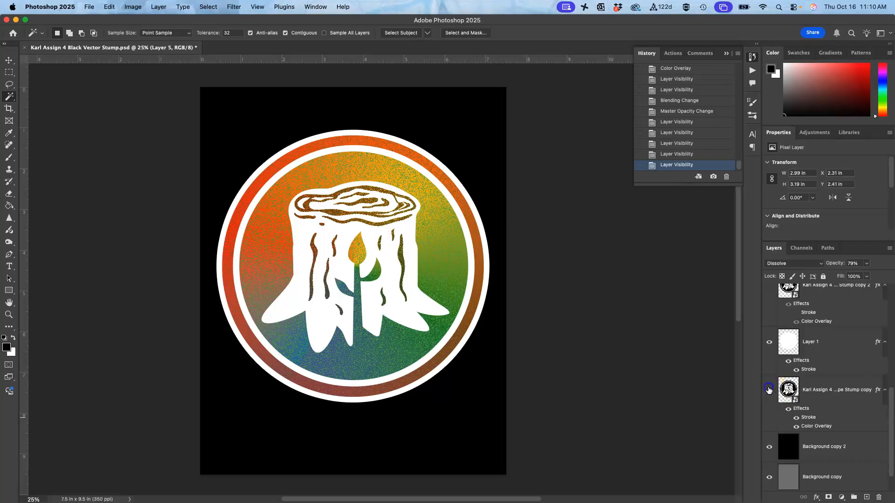
Step: Toggle Layer 1's white fill repeatedly to compare the badge with and without it, leaving the layer hidden
scroll(785, 373, "up", 2)
left_click(767, 370)
left_click(767, 369)
left_click(767, 369)
left_click(767, 369)
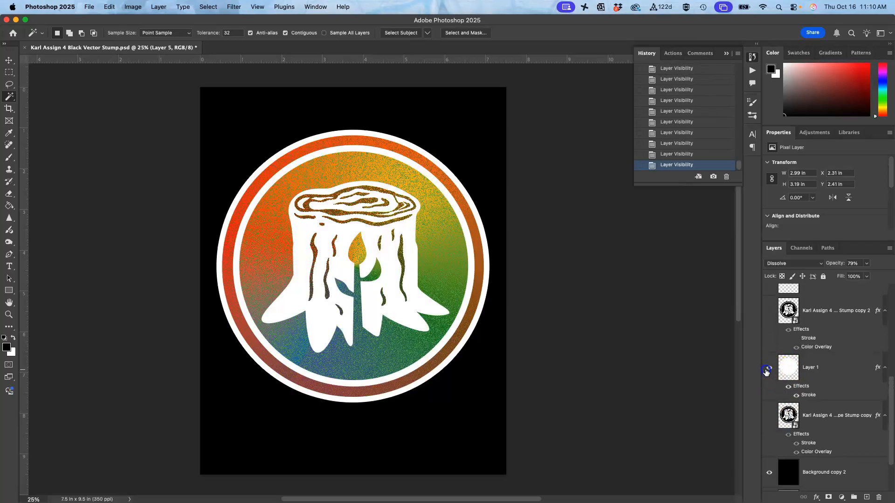
left_click(766, 370)
left_click(766, 370)
left_click(766, 370)
left_click(766, 369)
left_click(766, 370)
Step: Show the Stump copy 2 layer, enable its white outside Stroke, and set the stroke size to 40 px
left_click(769, 311)
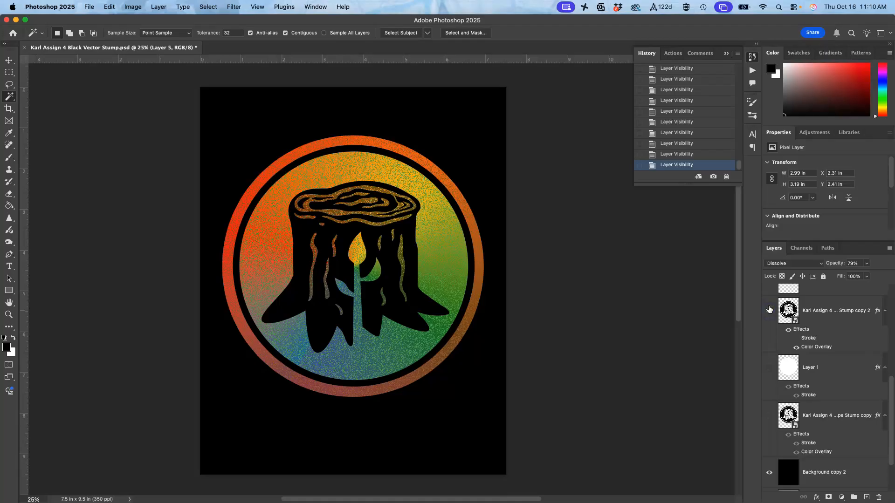
left_click(796, 339)
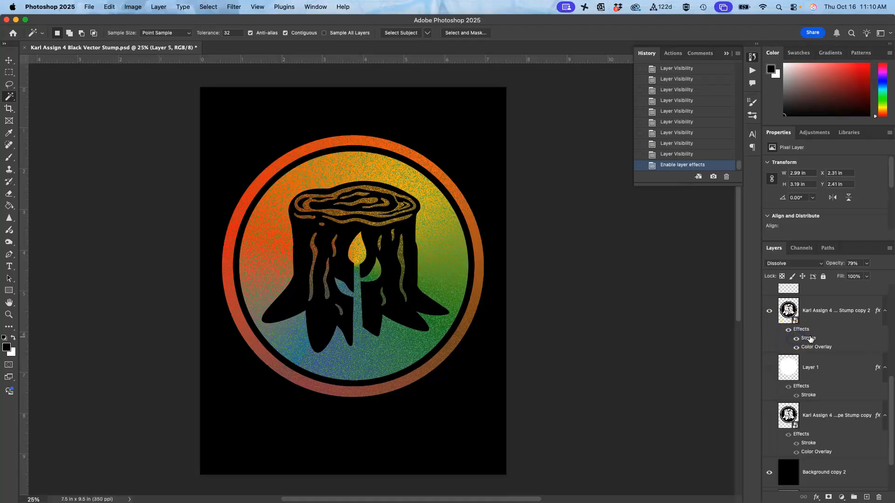
left_click(810, 339)
double_click(811, 339)
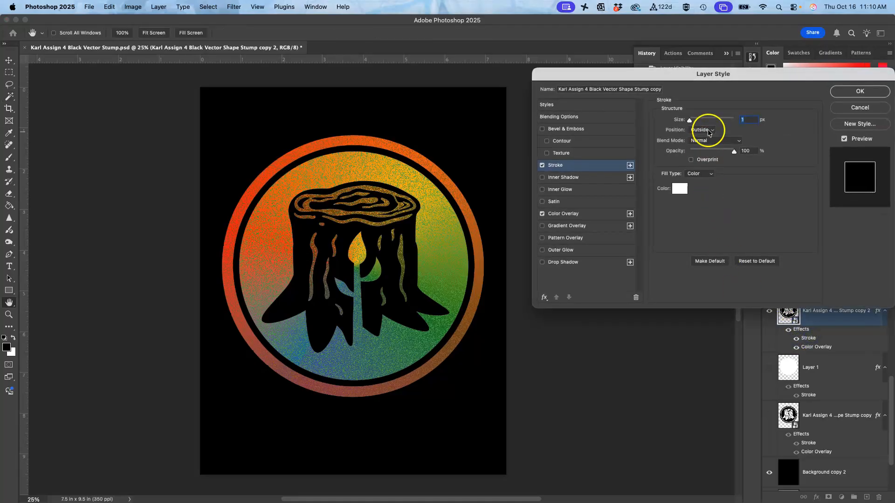
mouse_move(685, 120)
left_mouse_down()
mouse_move(707, 121)
mouse_move(700, 122)
left_mouse_up()
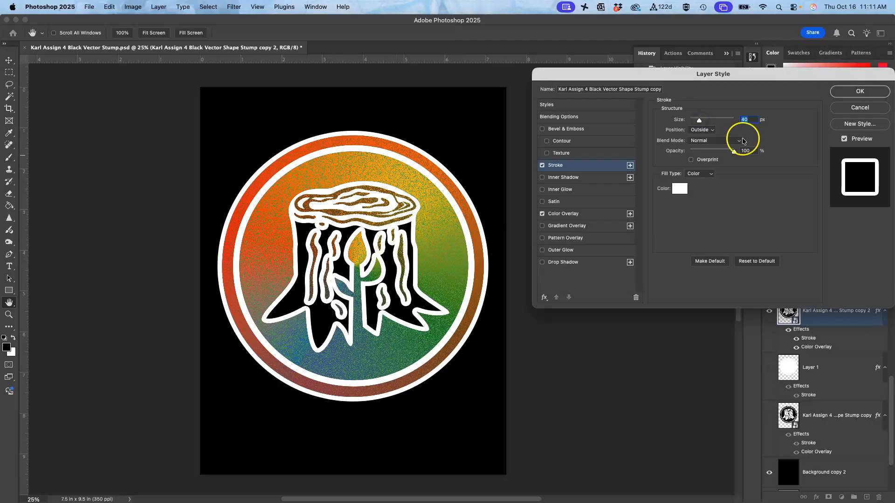
left_click(860, 91)
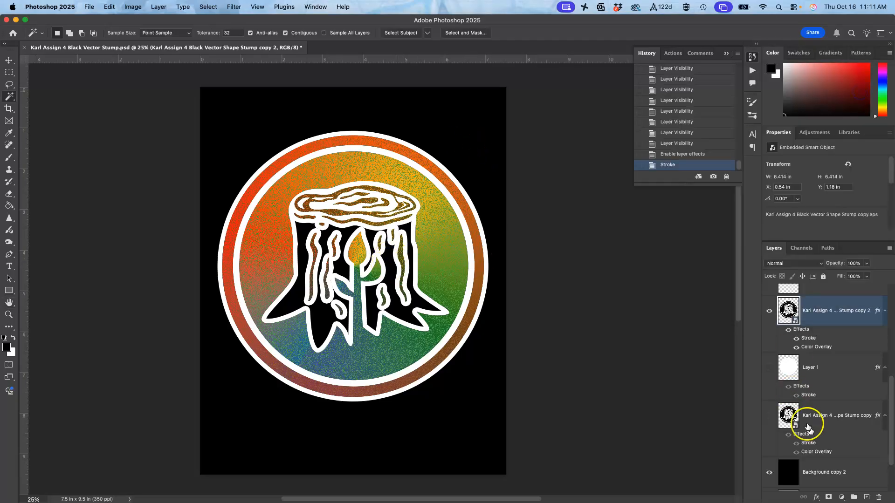
Step: Preview the outlined stump badge on grey and white by toggling the background layers, restoring the black background
scroll(808, 427, "down", 2)
left_click(770, 415)
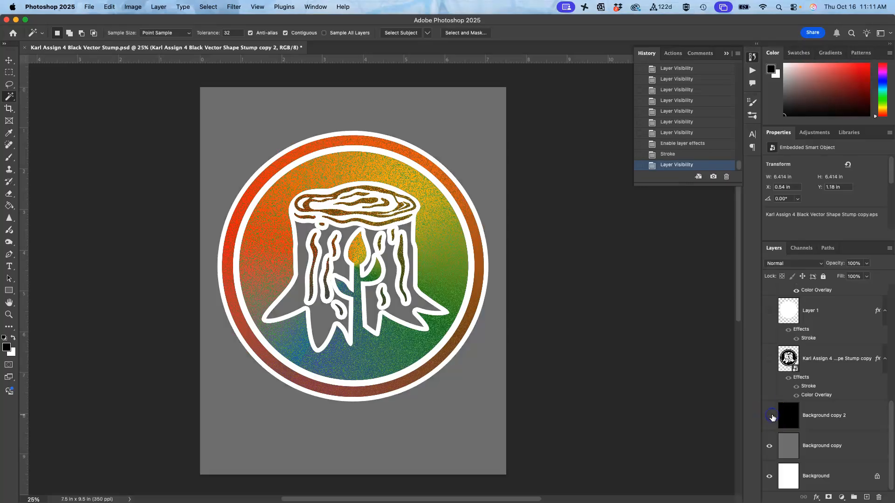
left_click(768, 448)
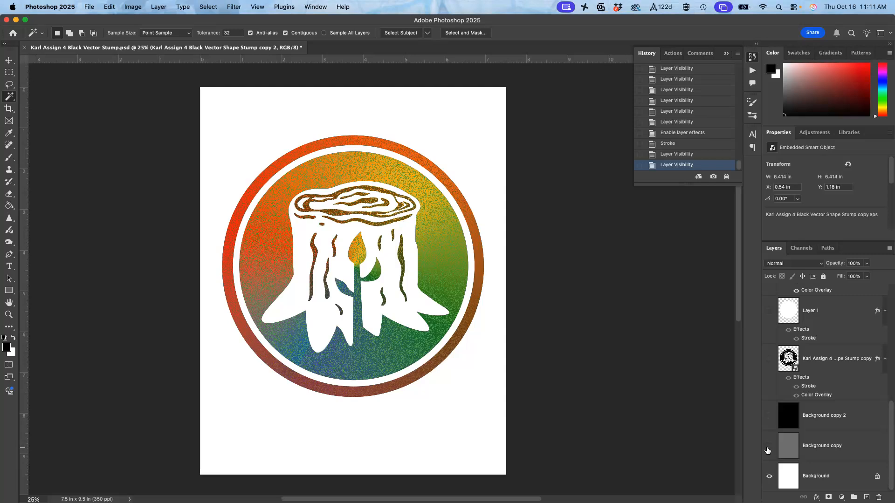
left_click(768, 448)
left_click(770, 416)
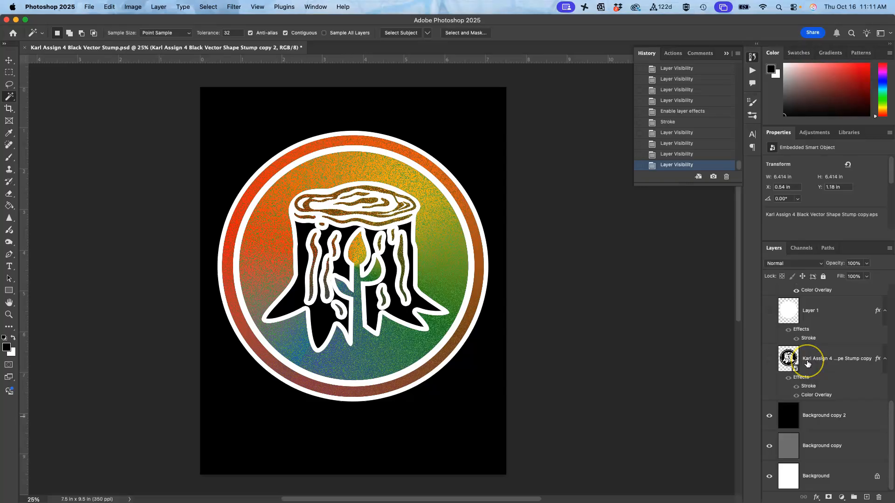
Step: Show Layer 1 again behind the stump and turn off its Stroke effect
scroll(807, 364, "up", 2)
left_click(769, 345)
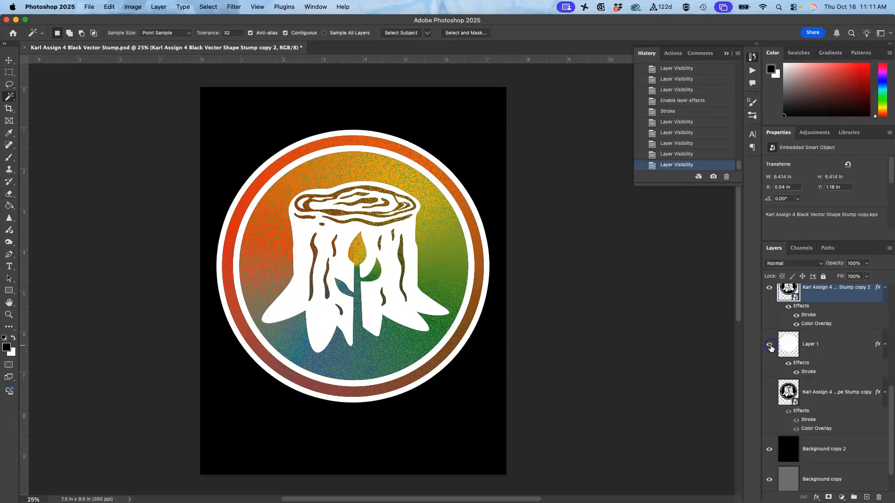
scroll(771, 349, "up", 1)
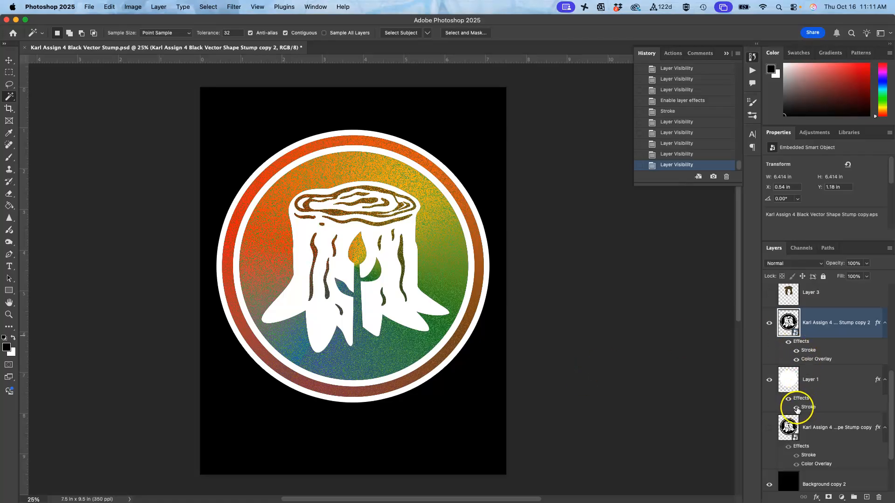
double_click(798, 400)
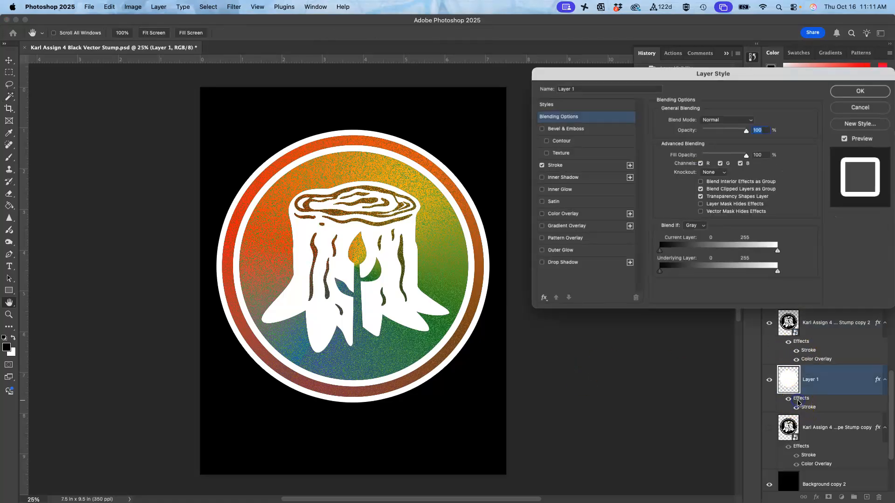
left_click(542, 166)
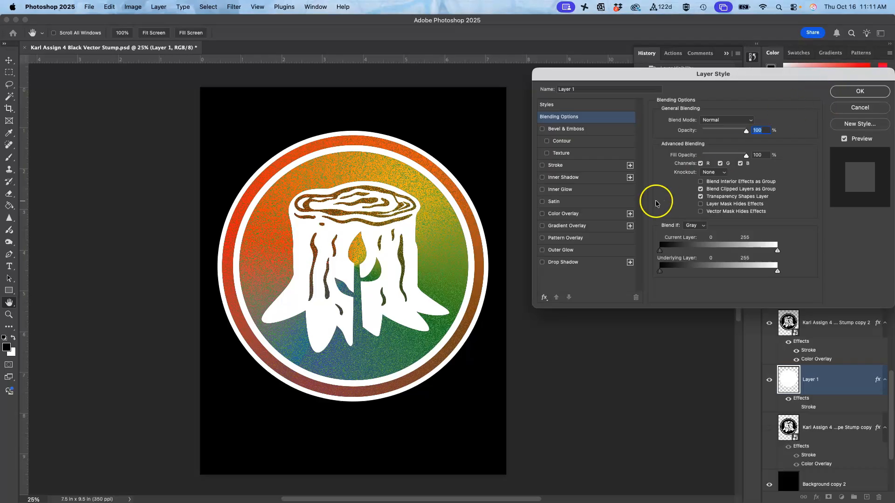
scroll(792, 350, "up", 3)
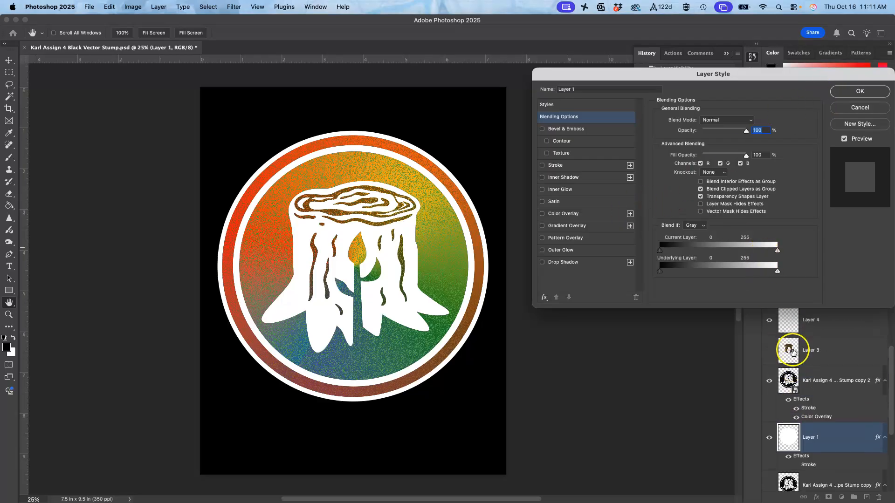
left_click(860, 91)
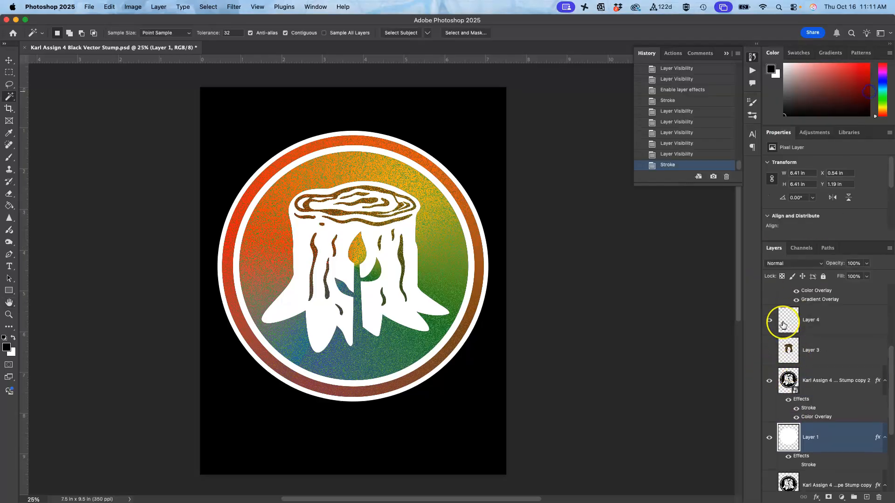
Step: Hide the Stump copy 2 layer and give Layer 1 a Drop Shadow with 77% opacity
left_click(770, 380)
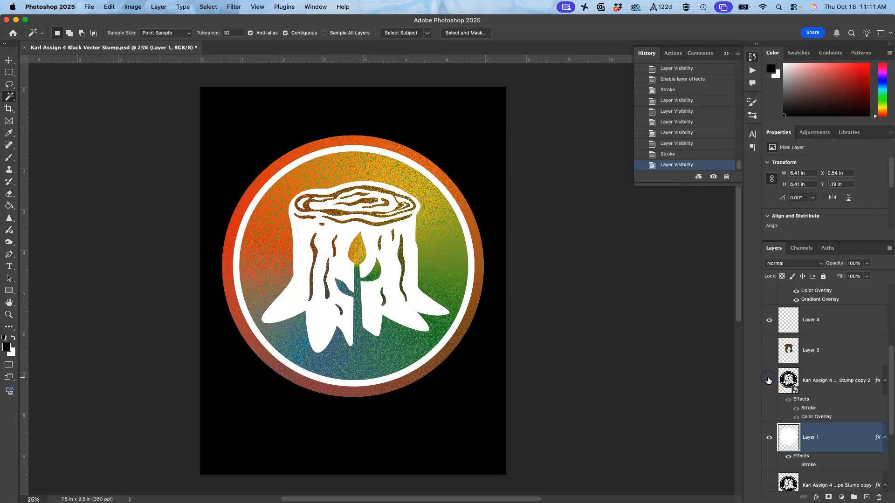
double_click(808, 446)
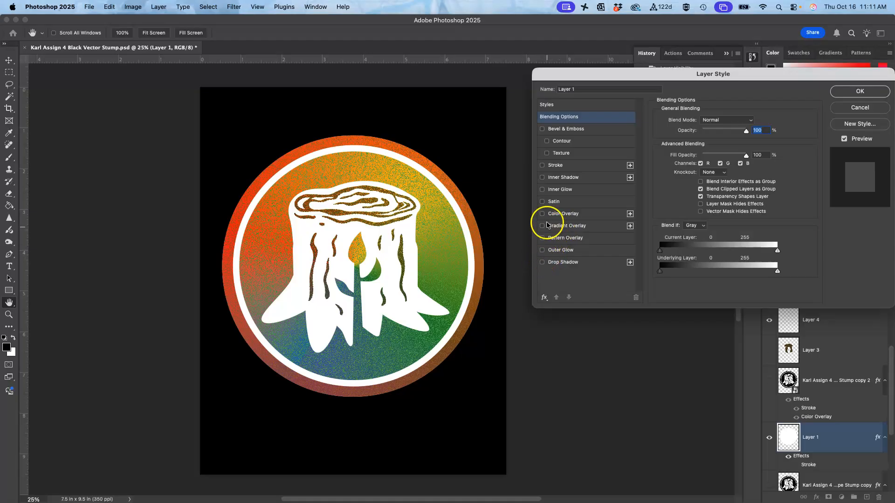
left_click(542, 263)
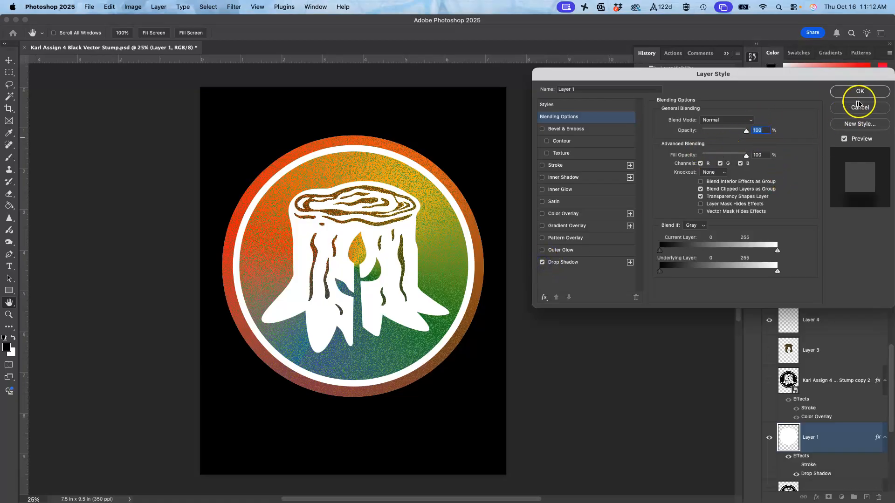
left_click(582, 269)
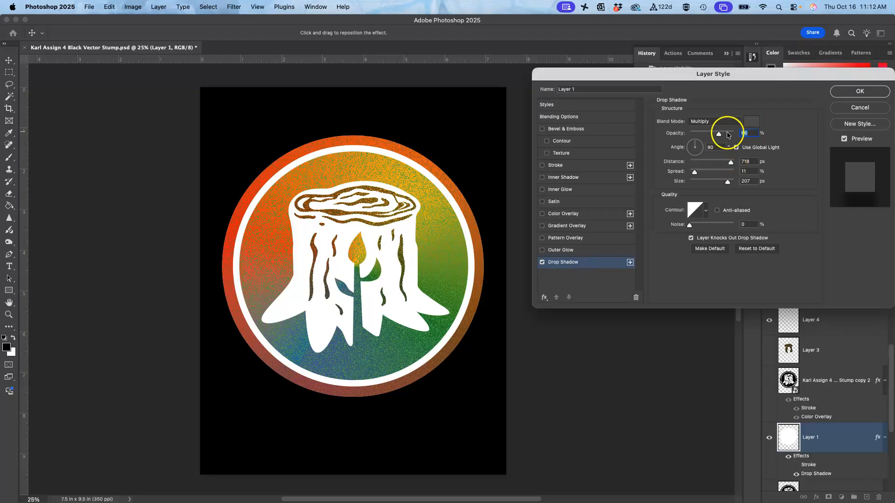
left_click_drag(719, 135, 725, 135)
left_click(859, 91)
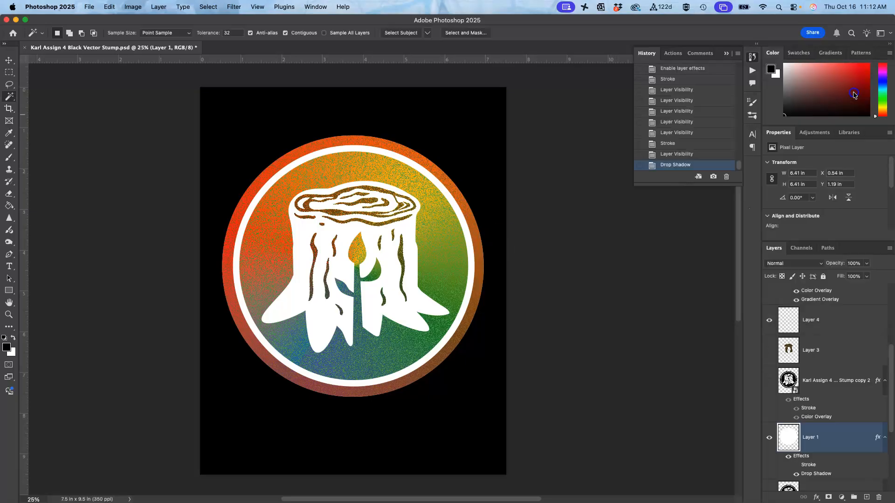
Step: Preview Layer 1's drop shadow on the grey and white backgrounds, returning to the black background
scroll(805, 355, "down", 3)
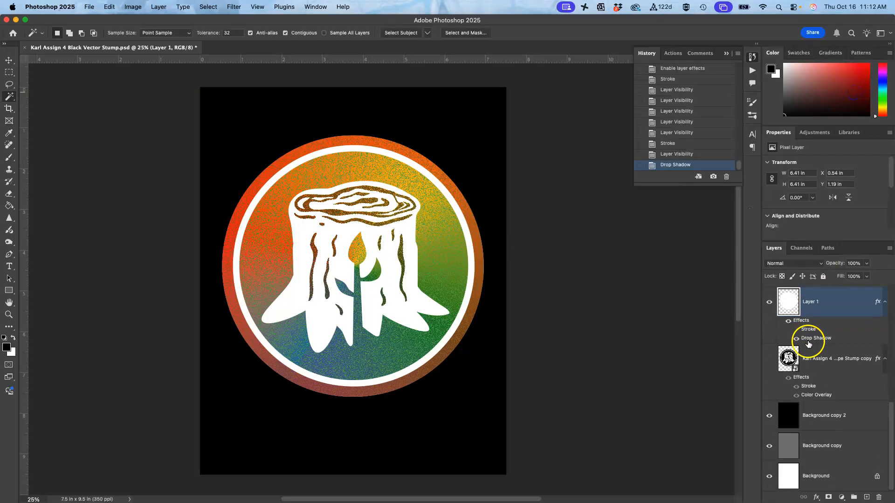
left_click(769, 415)
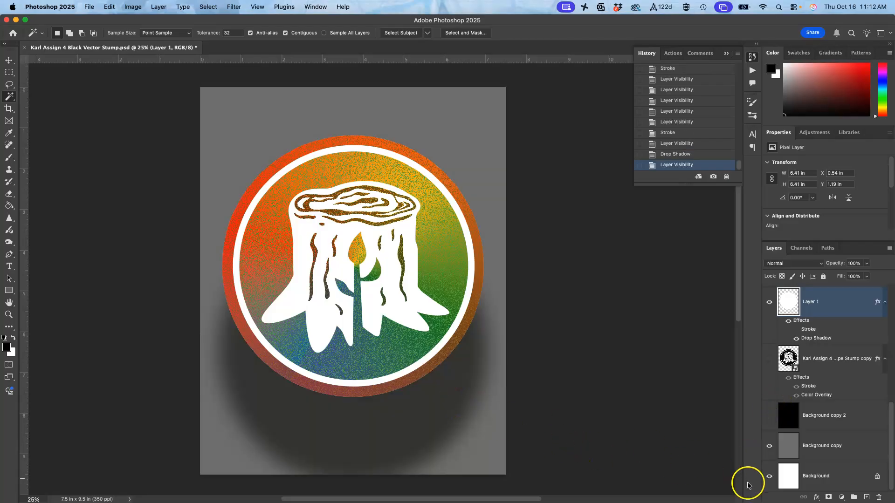
left_click(770, 448)
left_click(770, 448)
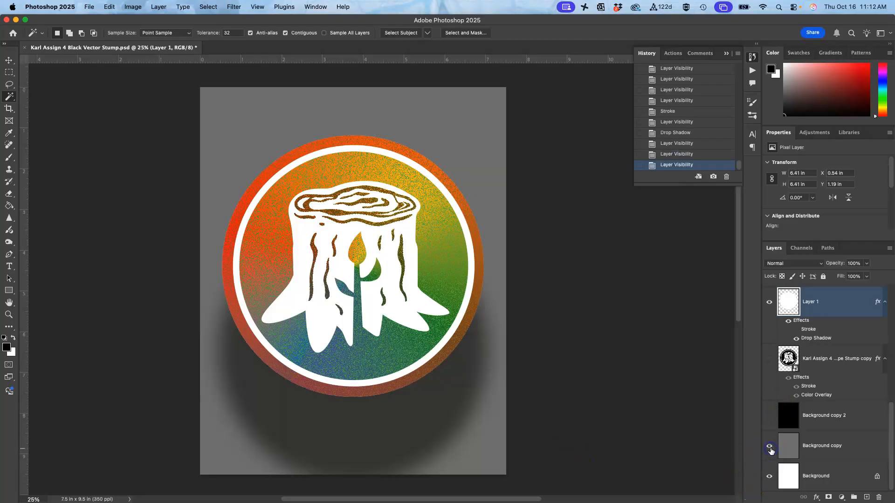
scroll(806, 336, "up", 3)
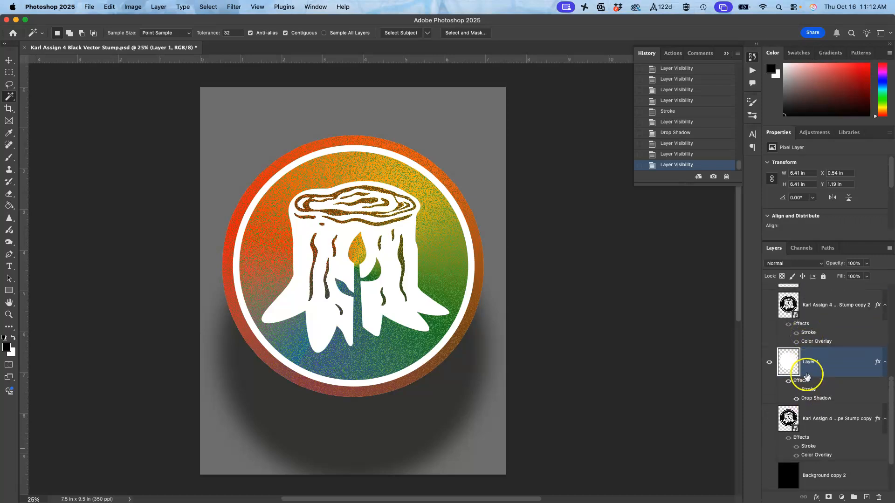
scroll(805, 380, "down", 3)
left_click(770, 420)
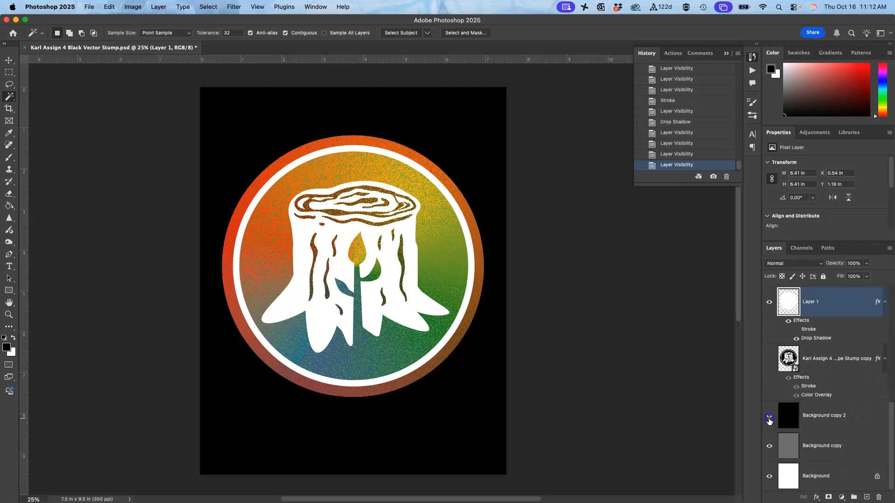
Step: Change Layer 1's Drop Shadow to Normal blend mode and a white (ffffff) color
double_click(806, 339)
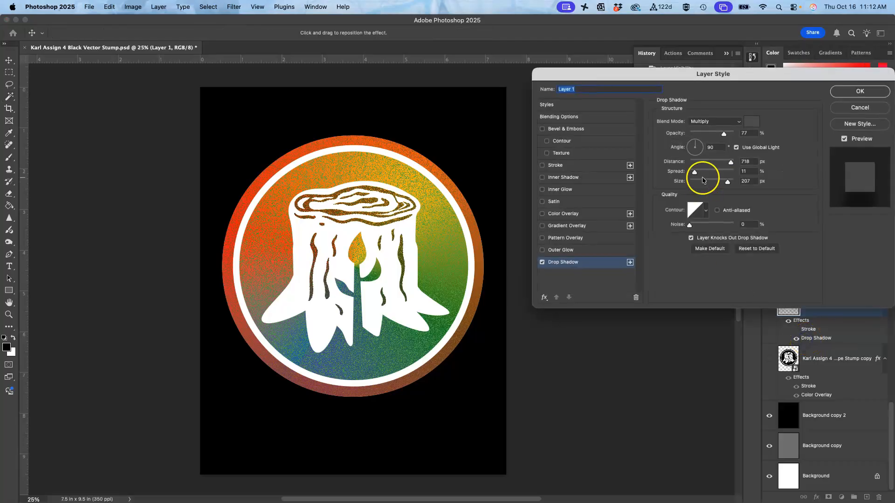
left_click(723, 126)
left_click(716, 81)
left_click(745, 120)
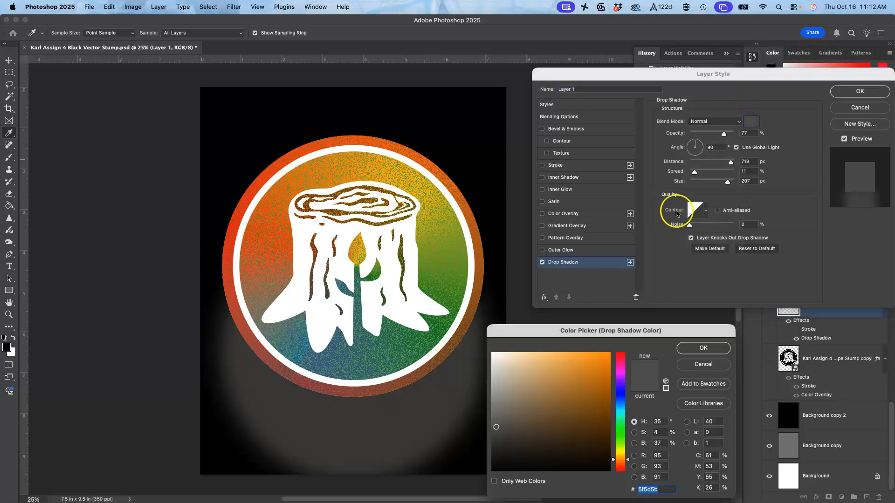
left_click_drag(501, 359, 487, 349)
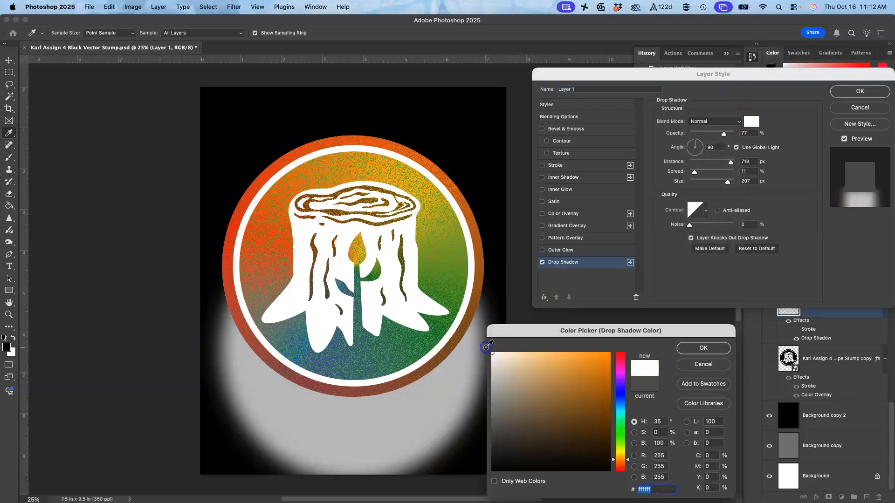
left_click(842, 94)
left_click(703, 350)
Step: Turn the shadow into an even glow with 100% opacity, 22 px distance, 11% spread and 199 px size
left_click_drag(725, 135, 735, 135)
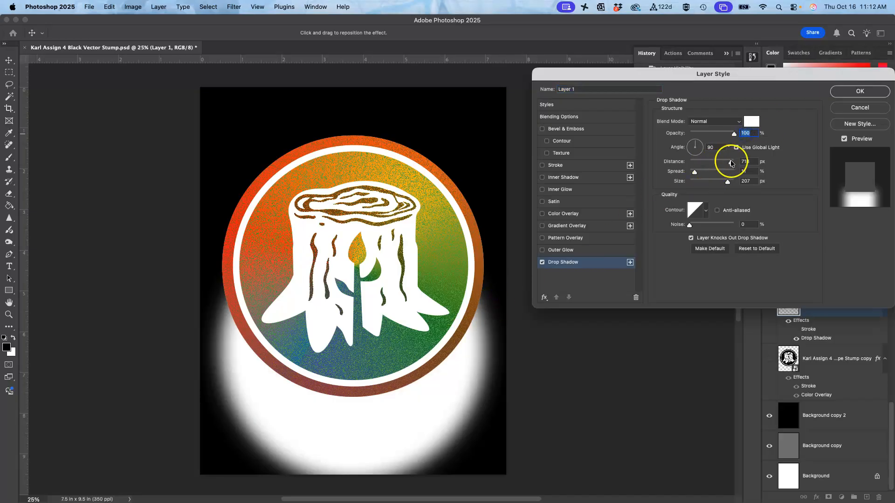
left_click_drag(731, 162, 700, 164)
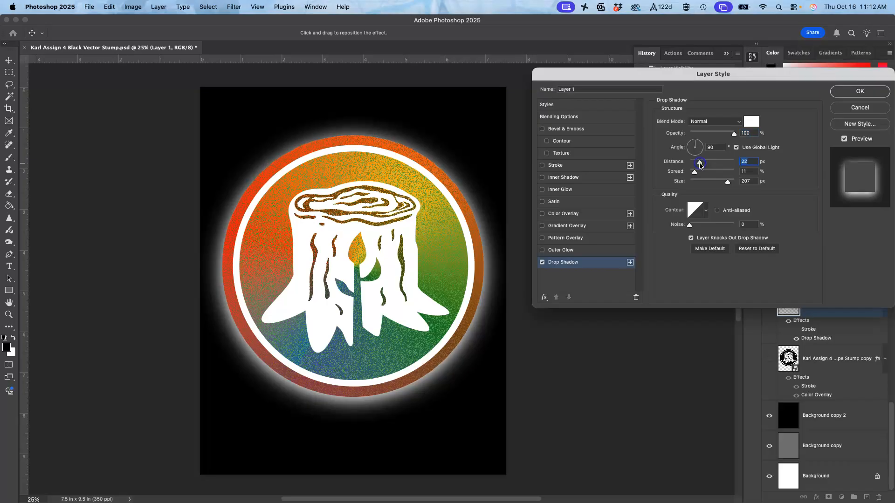
mouse_move(727, 182)
left_mouse_down()
mouse_move(703, 184)
mouse_move(729, 183)
left_mouse_up()
left_click(701, 173)
left_click_drag(701, 173, 694, 174)
Step: Add 23% noise to the Drop Shadow, apply the layer style, and show the Stump copy layer beneath Layer 1
mouse_move(689, 228)
left_mouse_down()
mouse_move(710, 227)
mouse_move(697, 231)
left_mouse_up()
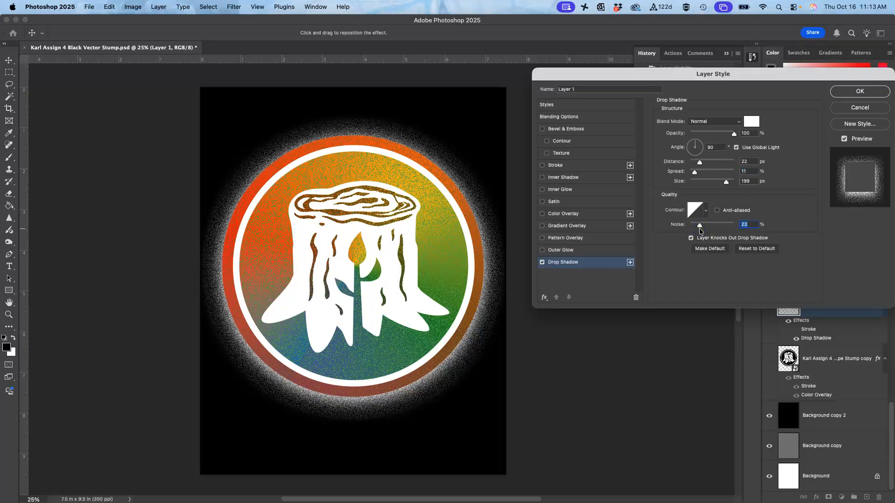
left_click(866, 92)
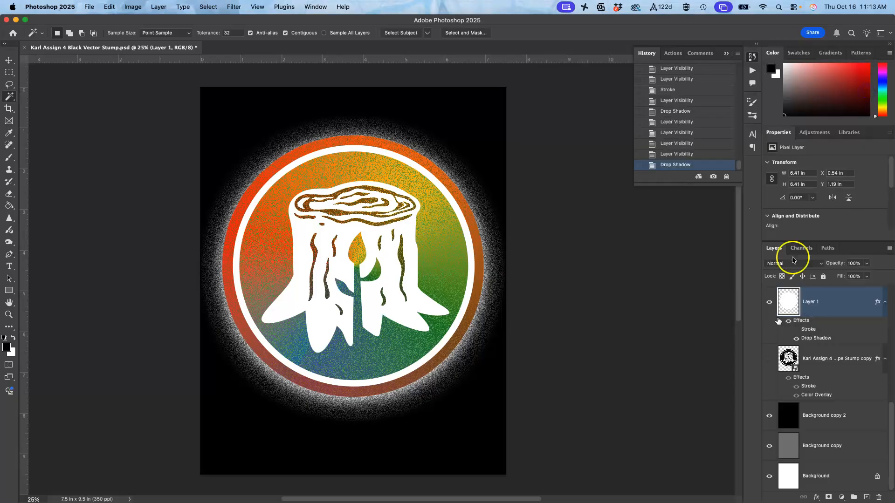
left_click(769, 359)
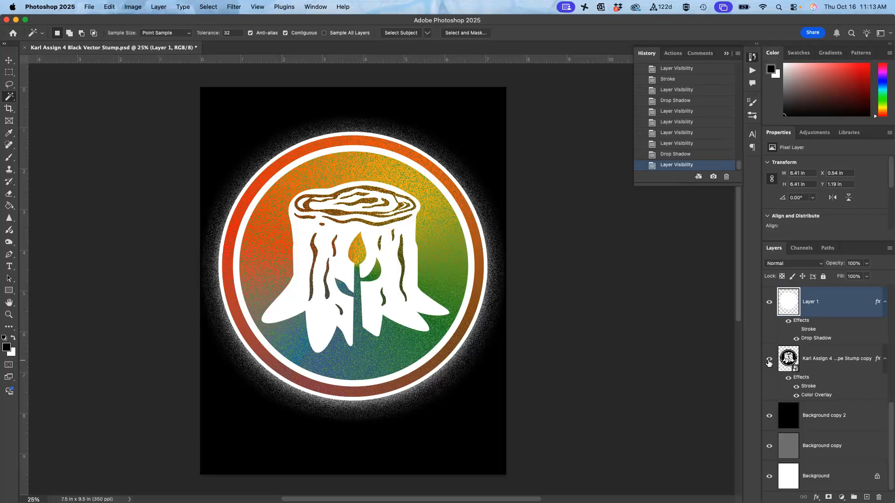
Step: Toggle Layer 1 and its effects to compare the badge, leaving the Stroke enabled and the Drop Shadow disabled
scroll(769, 363, "up", 2)
left_click(769, 332)
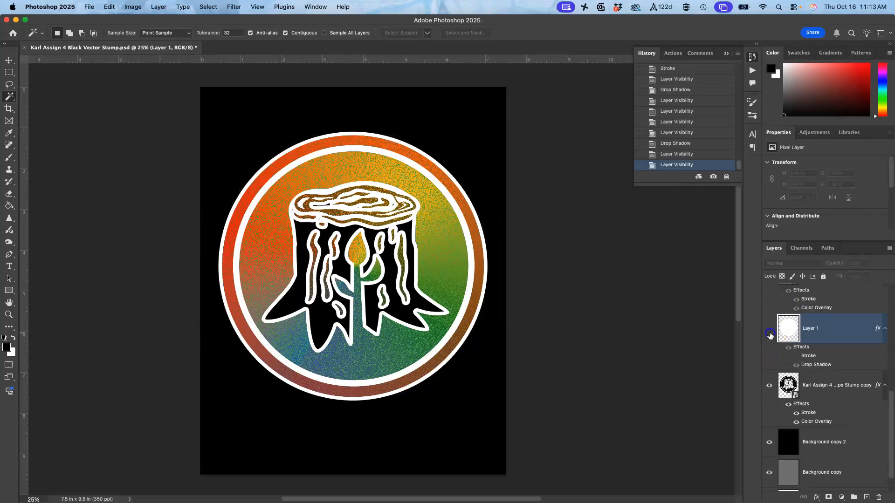
left_click(770, 333)
left_click(795, 364)
left_click(795, 364)
left_click(796, 356)
left_click(796, 356)
left_click(796, 356)
left_click(796, 364)
left_click(795, 364)
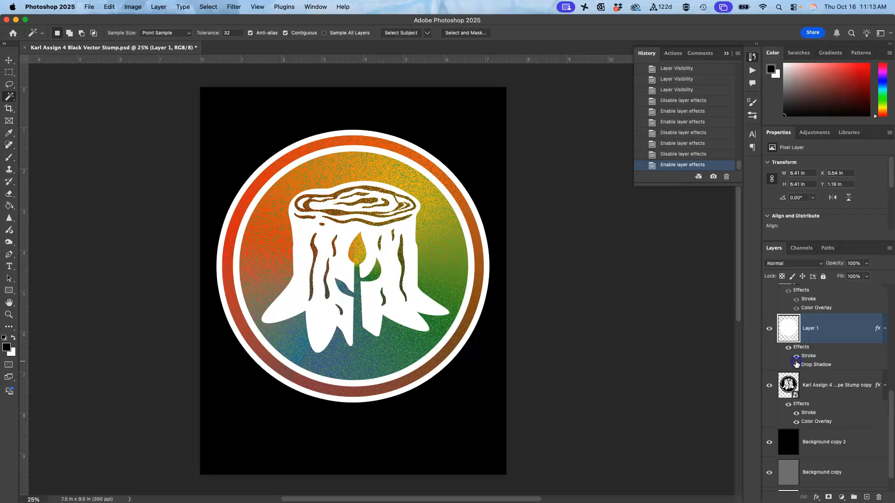
left_click(796, 365)
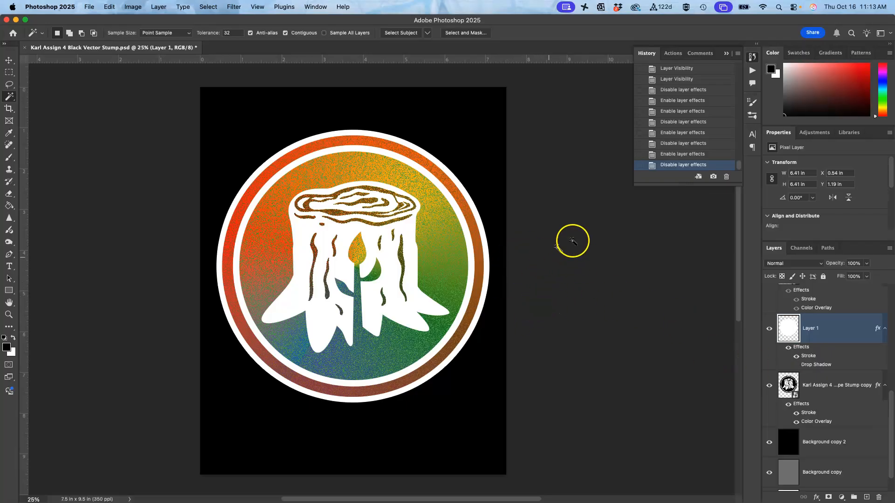
Step: Hide the Background copy 2 and Background copy layers to display the badge on the white Background
scroll(793, 373, "down", 1)
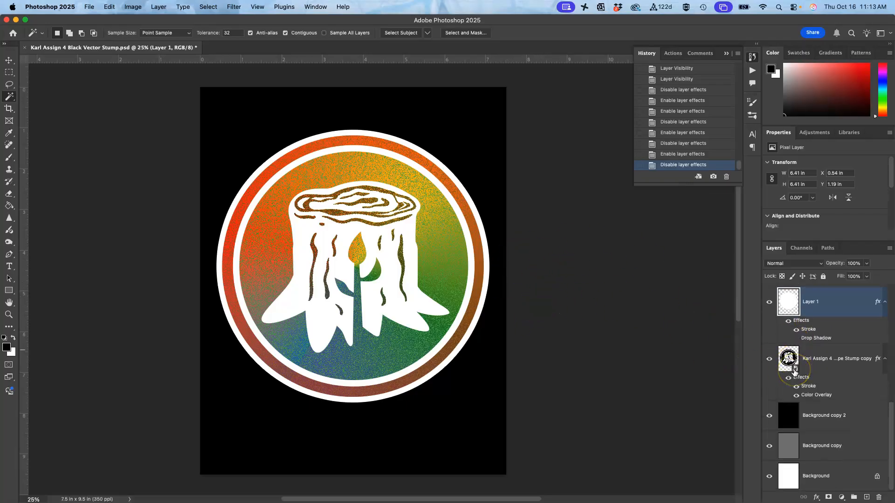
left_click(769, 420)
left_click(769, 448)
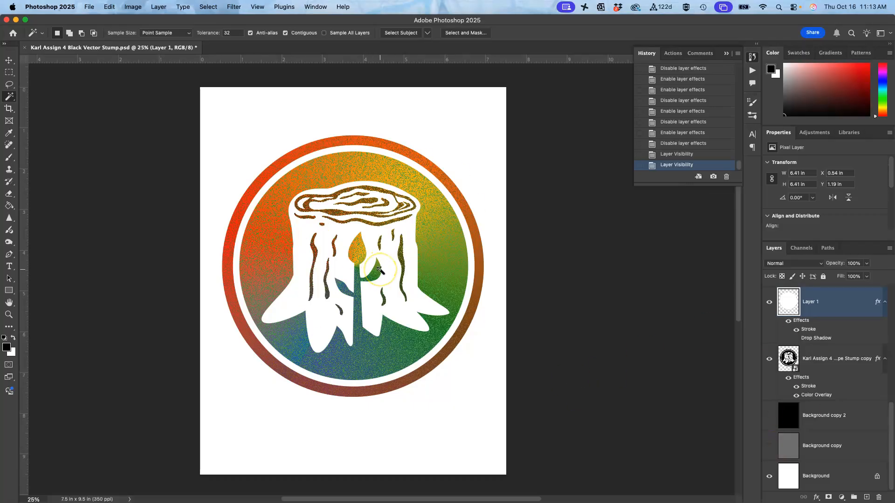
Step: Save the document as a new Photoshop file on the Desktop, replacing "Black" with "Color" in the file name
left_click(90, 7)
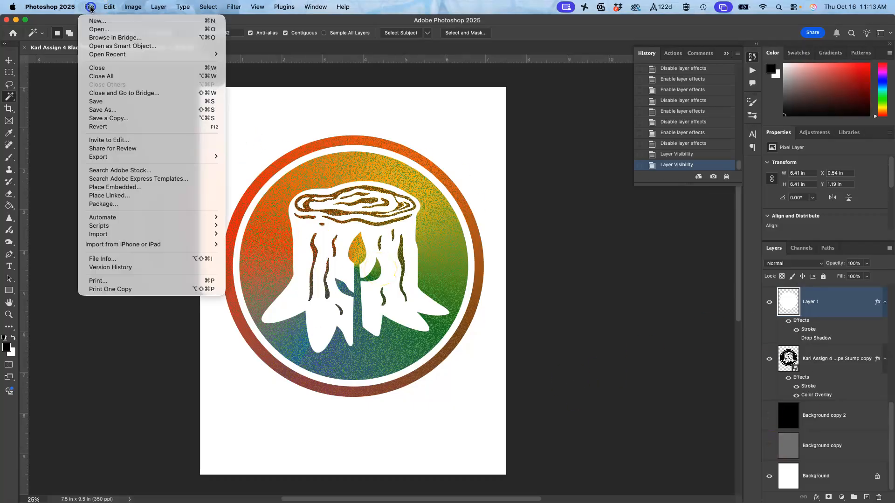
left_click(103, 110)
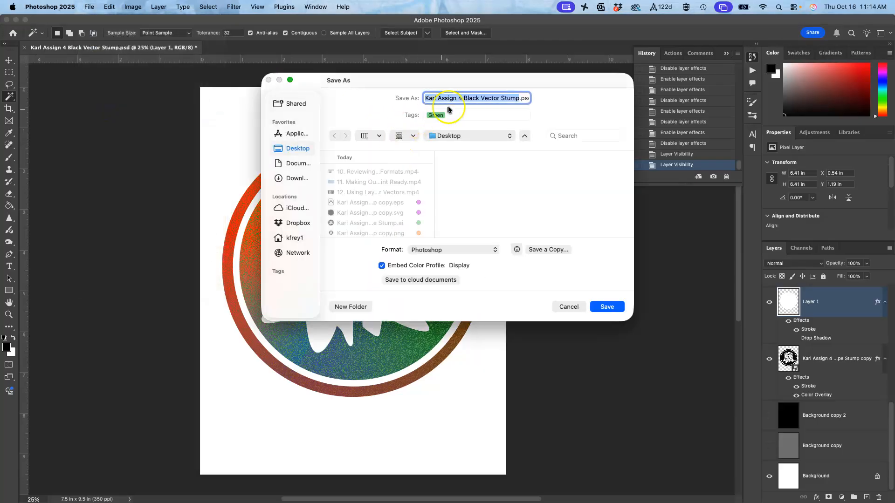
left_click(471, 99)
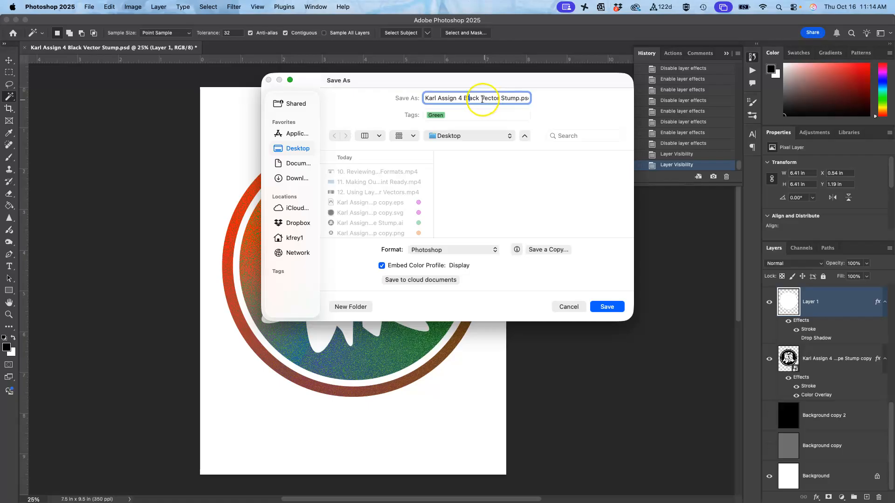
double_click(463, 98)
type("Color")
left_click(607, 307)
left_click(570, 299)
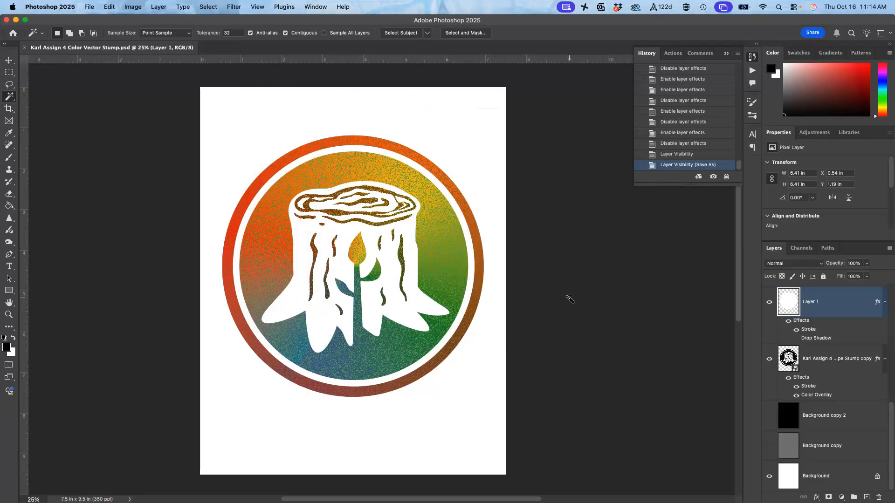
Step: Switch to the desktop, place the color stump PSD below the TIFF file, and give it a green tag
key("F11")
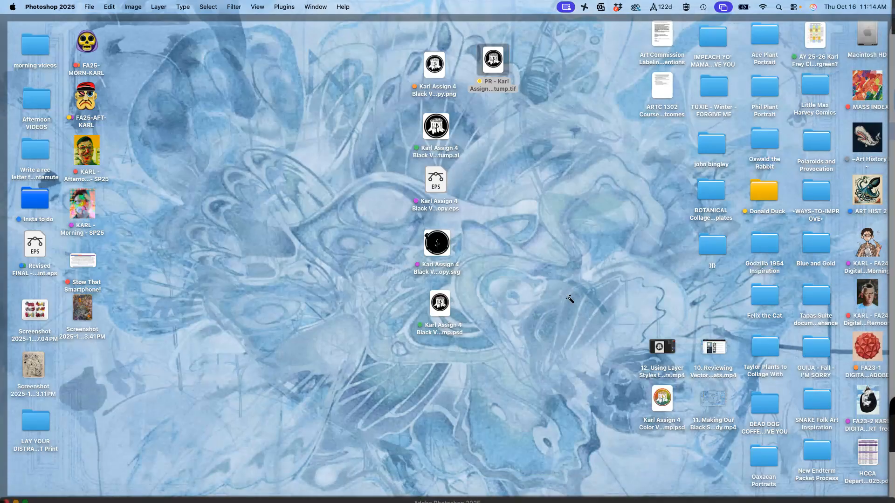
left_click(662, 398)
left_click_drag(520, 233, 480, 111)
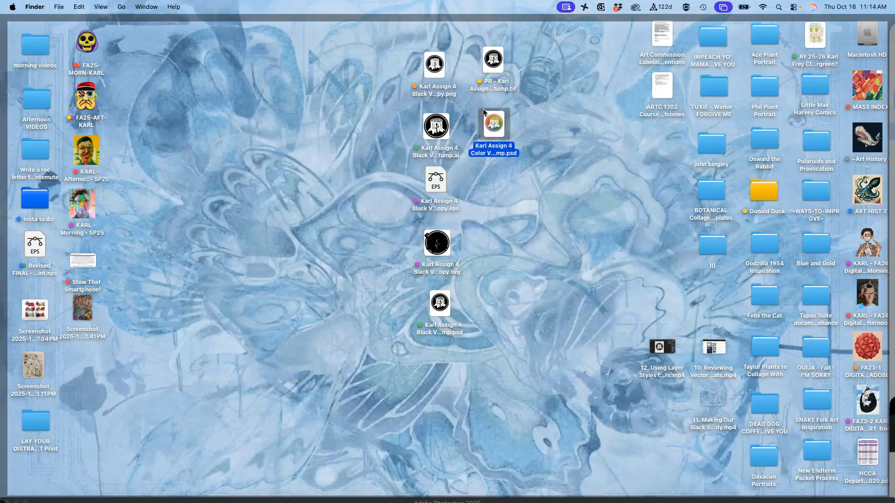
right_click(490, 122)
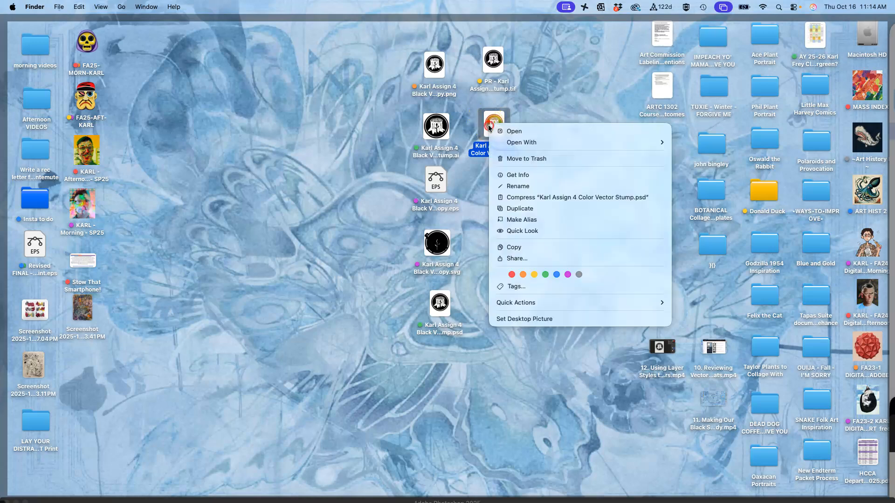
left_click(546, 275)
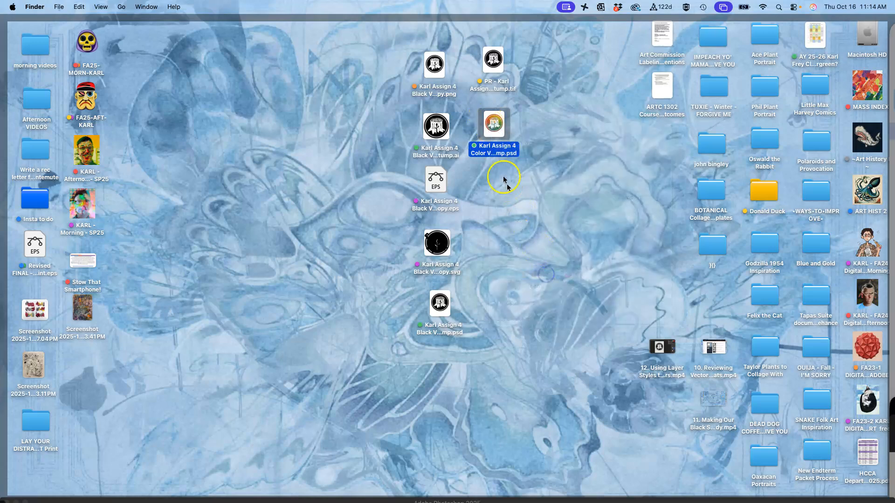
double_click(484, 149)
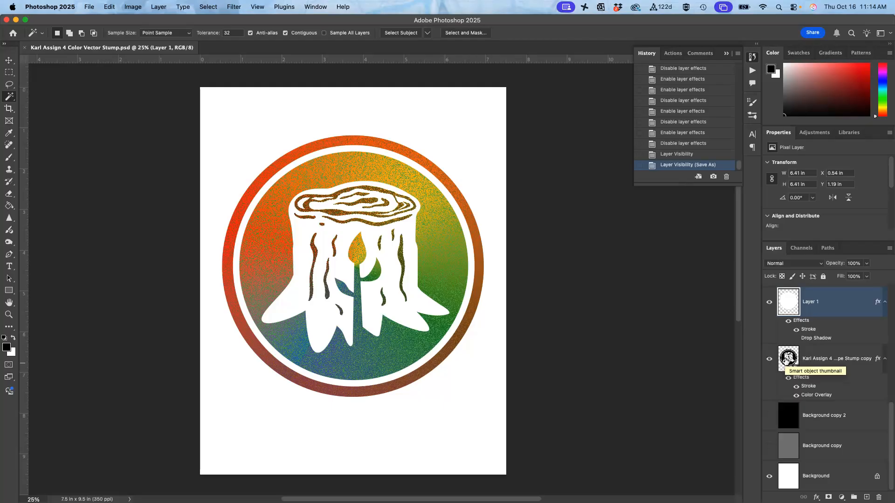
Step: Check Layer 1 by toggling its visibility, and hide the white Background layer to make the surroundings transparent
left_click(768, 303)
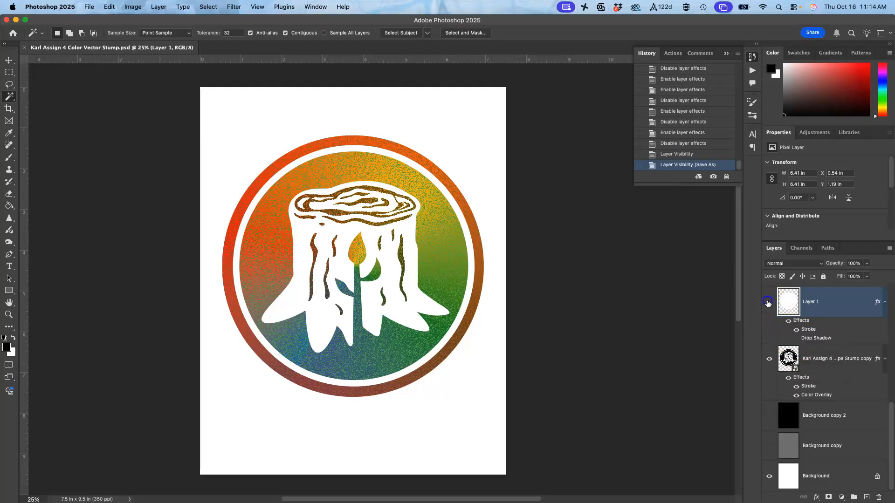
left_click(768, 303)
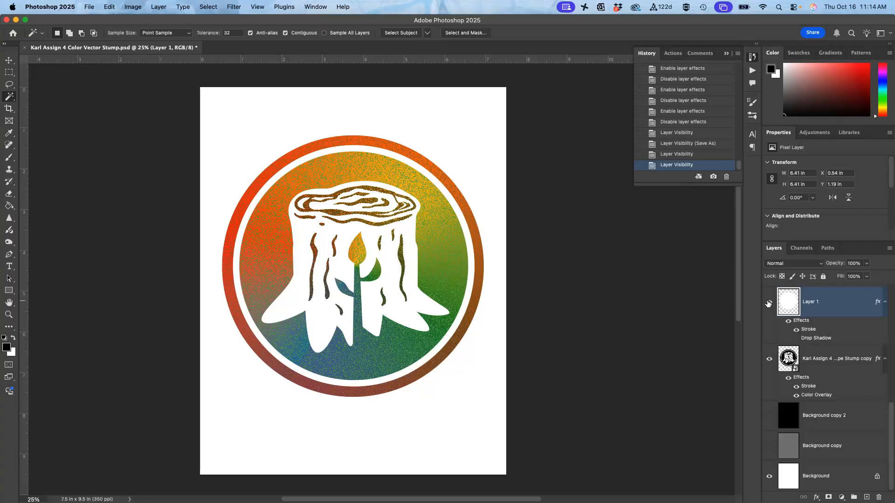
left_click(769, 476)
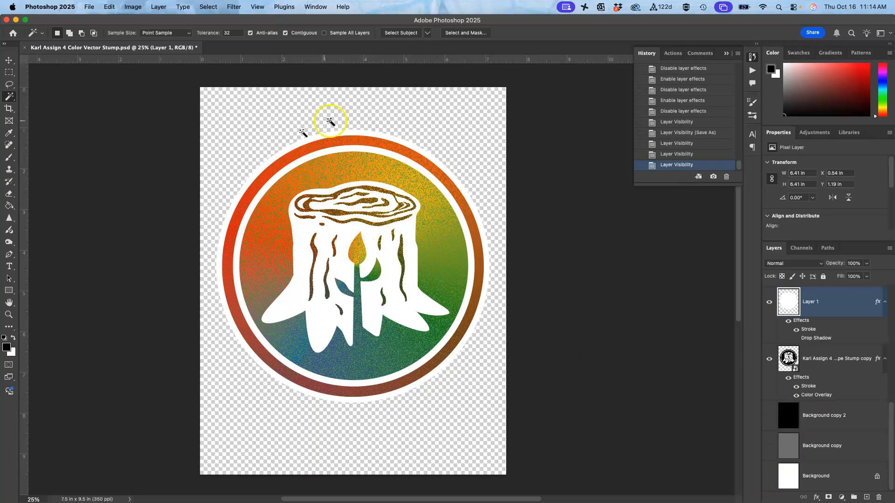
Step: Save a PNG copy of the transparent color stump badge to the Desktop with the default export options
left_click(88, 7)
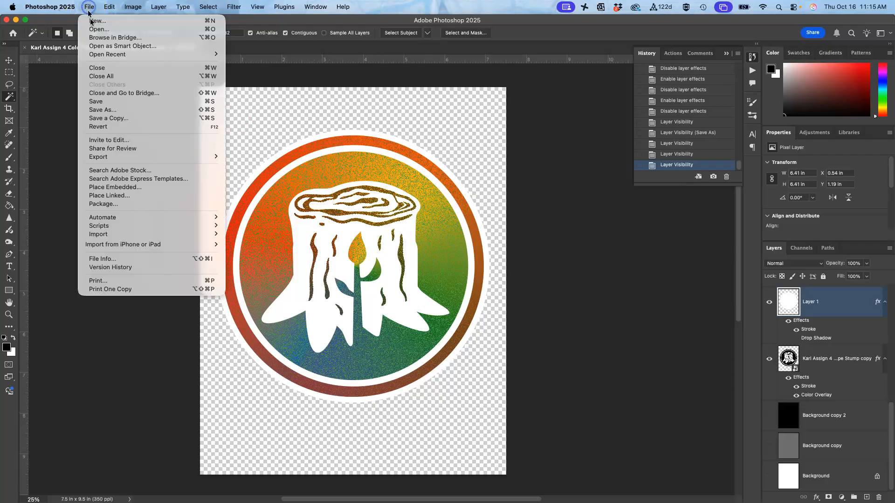
left_click(100, 118)
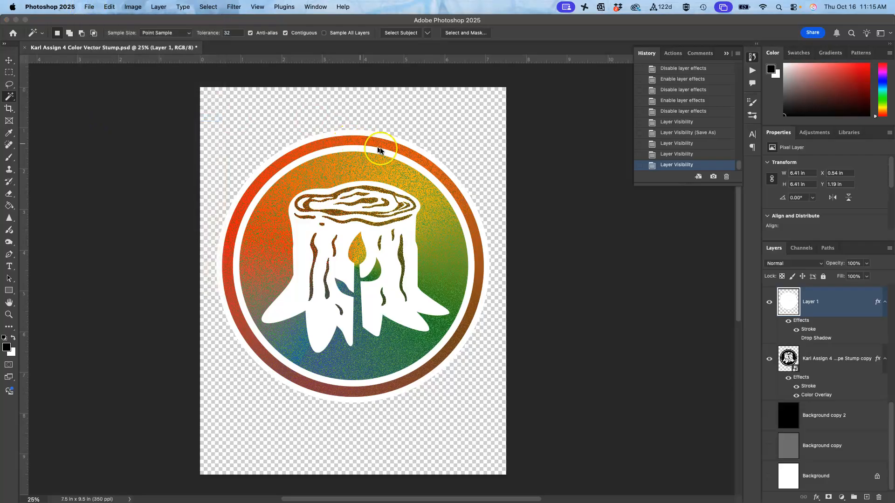
left_click(437, 212)
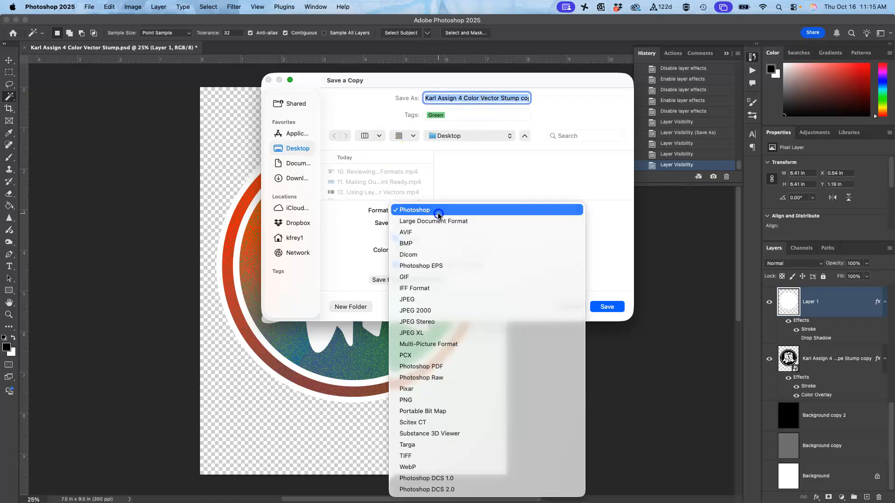
left_click(413, 399)
left_click(606, 306)
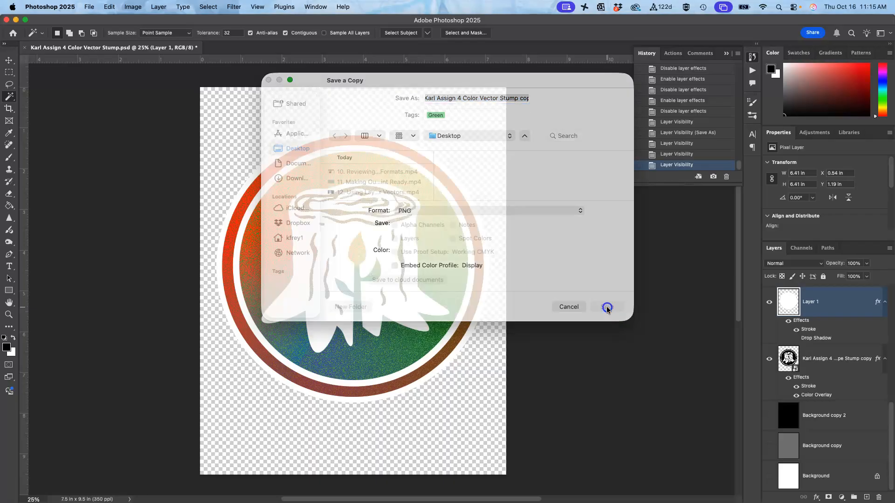
left_click(454, 230)
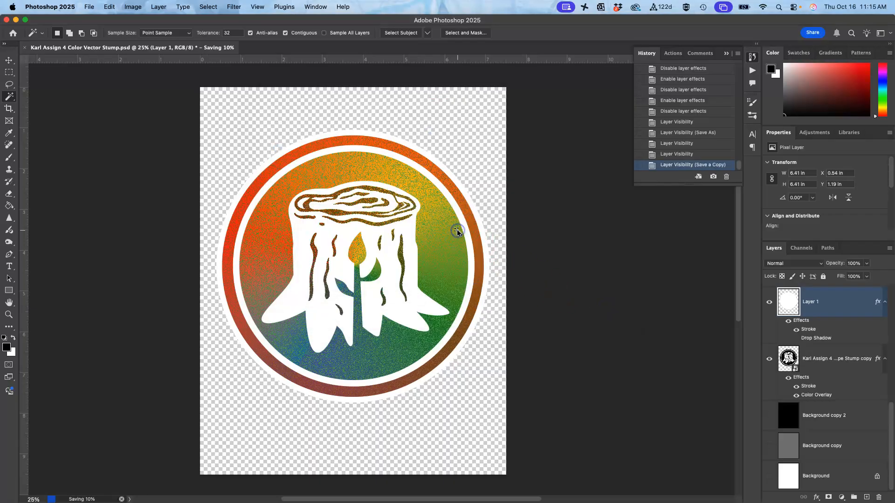
Step: Switch to the desktop, place the color stump PNG below the color PSD, and give it an orange tag
key("F11")
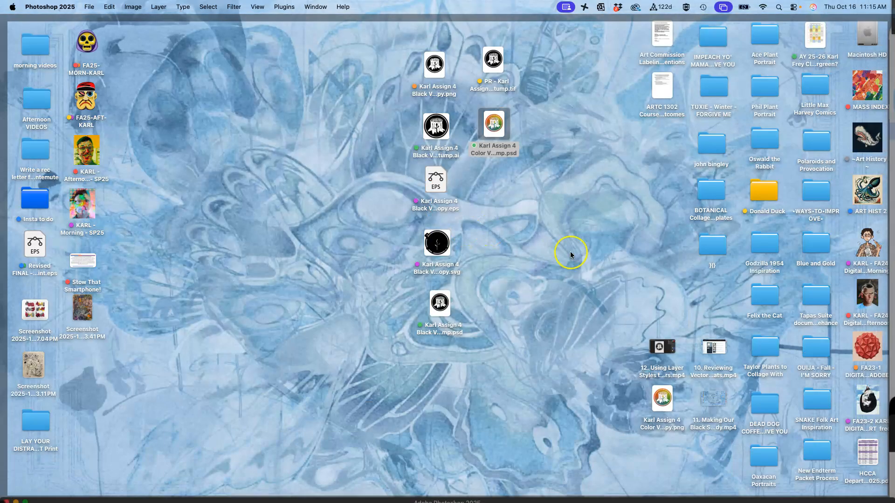
left_click_drag(550, 295, 498, 186)
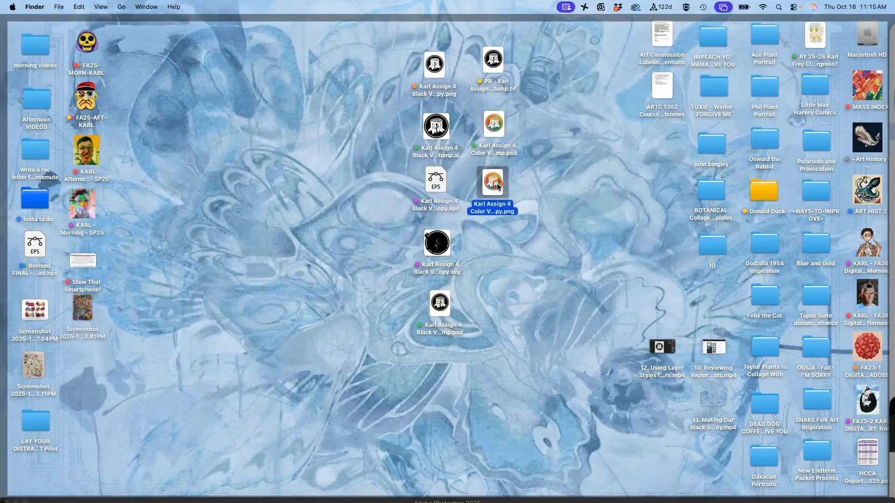
right_click(497, 186)
left_click(532, 333)
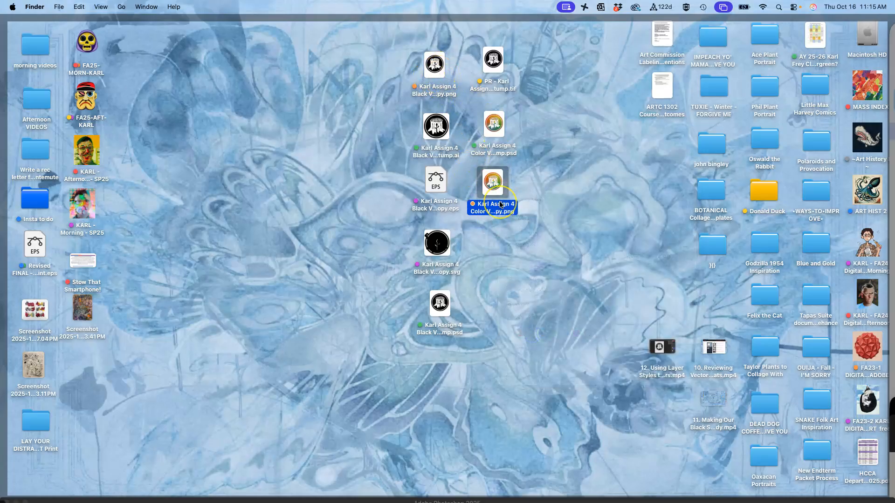
key("F11")
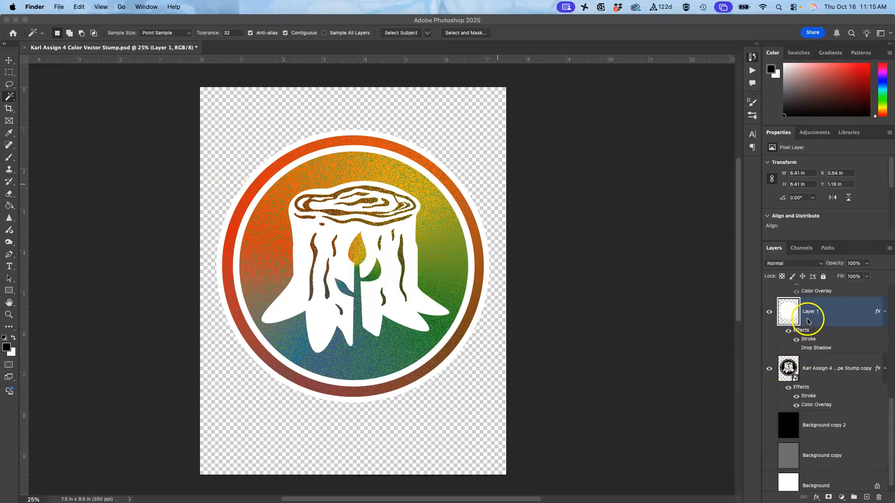
Step: Return to Photoshop, enable Layer 1's Drop Shadow, and show the white Background layer
scroll(807, 335, "up", 2)
left_click(794, 371)
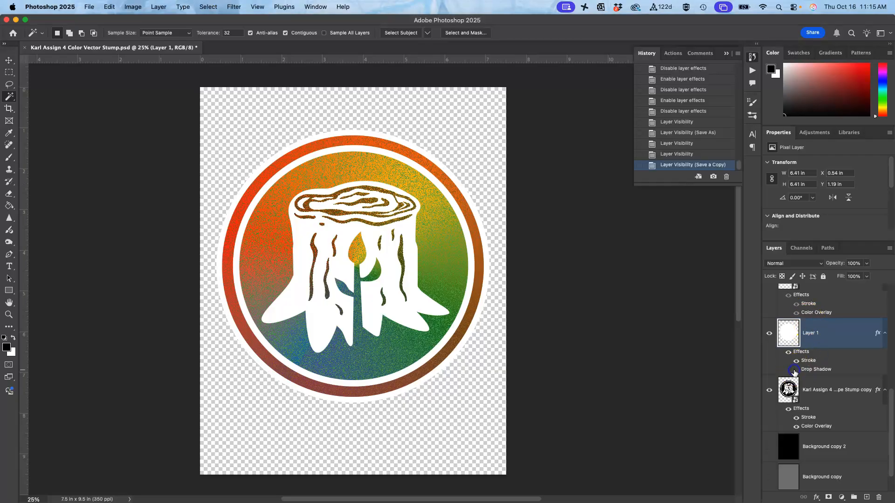
left_click(796, 370)
scroll(797, 368, "down", 2)
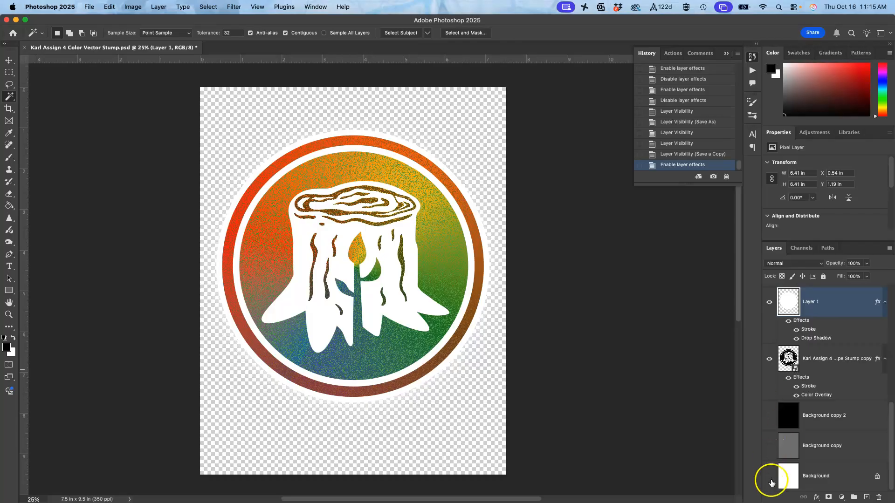
left_click(770, 478)
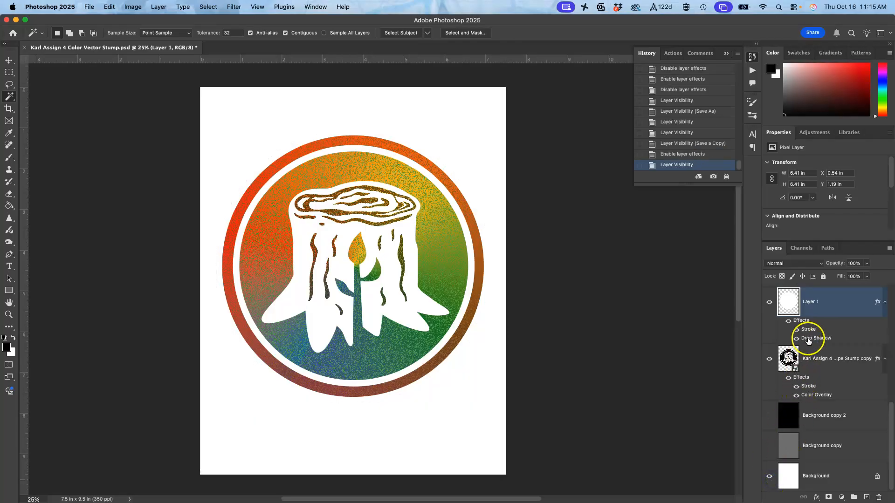
Step: Set Layer 1's Drop Shadow to dark gray 3e3737 with 4 px distance and 111 px size, and apply the style
double_click(808, 339)
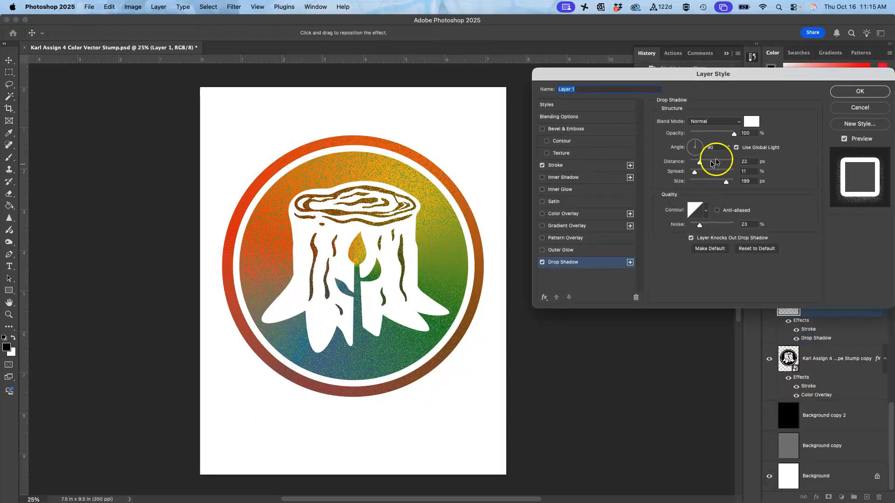
left_click(751, 124)
left_click(509, 441)
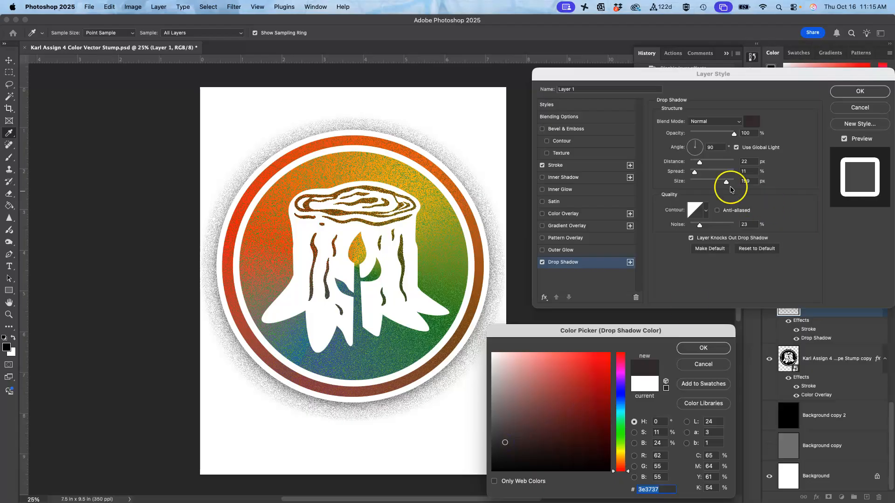
left_click(704, 349)
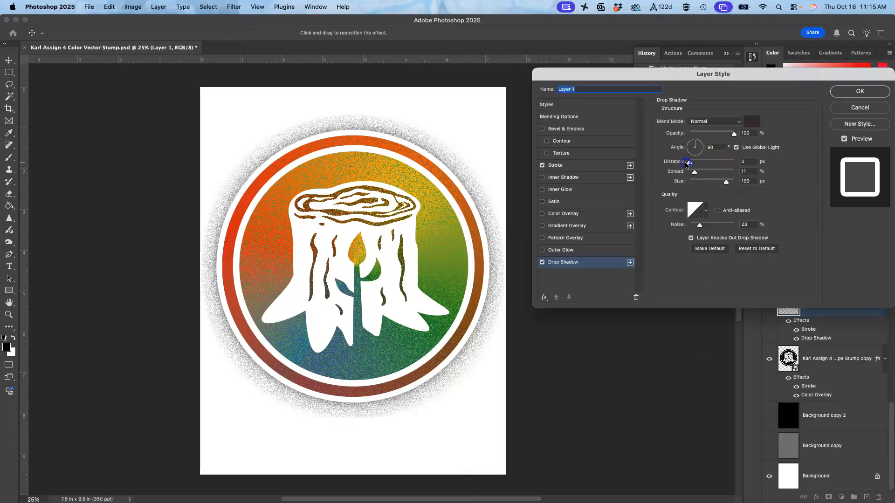
left_click(692, 163)
mouse_move(726, 181)
left_mouse_down()
mouse_move(739, 185)
mouse_move(714, 183)
left_mouse_up()
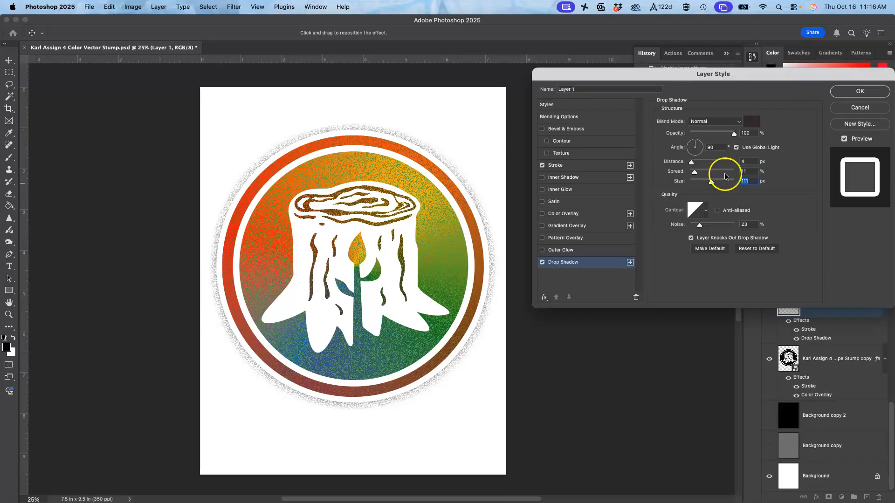
left_click(861, 91)
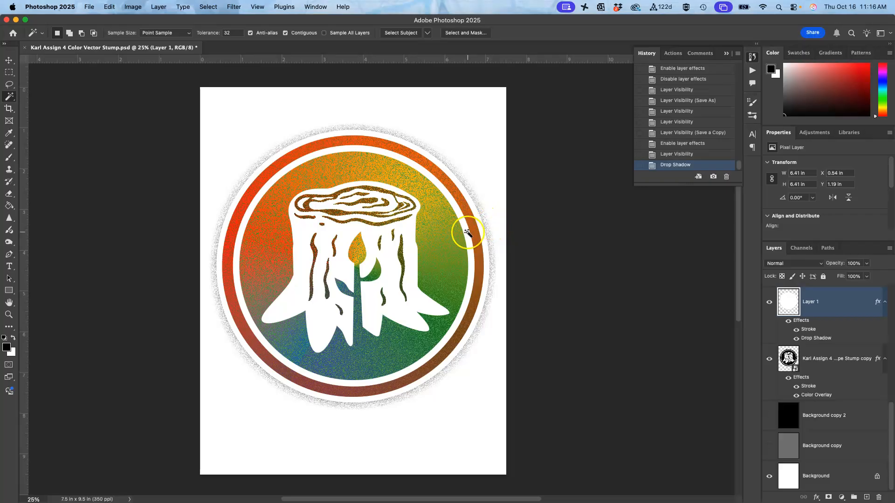
scroll(802, 363, "up", 1)
scroll(802, 363, "down", 1)
scroll(795, 373, "up", 5)
scroll(786, 394, "down", 2)
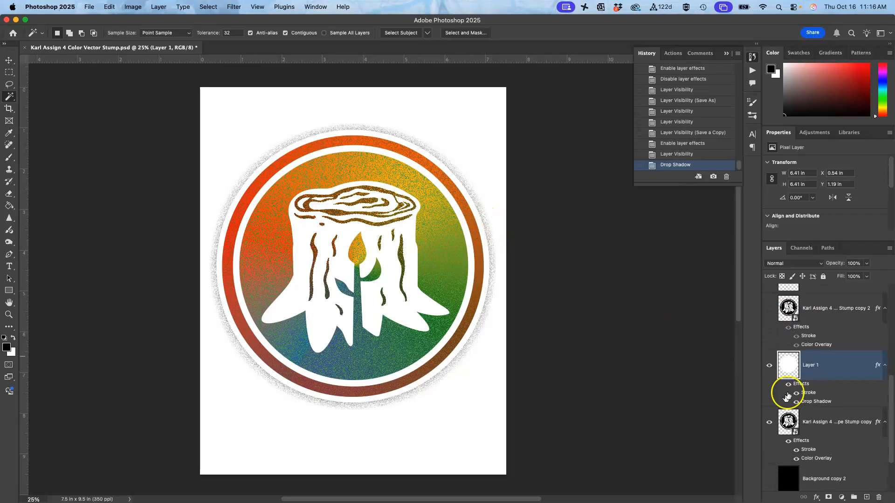
Step: Hide the black stump copy layer, and group the layers from Layer 1 up through Layer 2 as Color
left_click(770, 423)
scroll(811, 375, "up", 5)
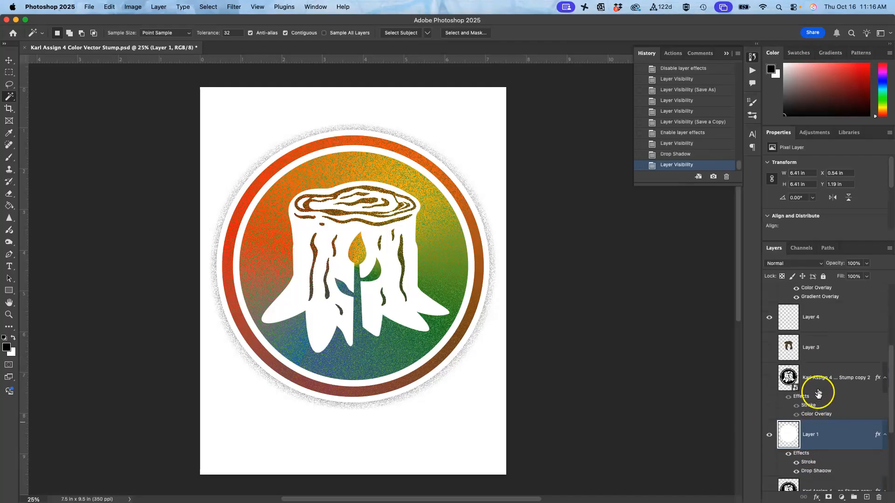
scroll(818, 389, "up", 5)
left_click(827, 300, "shift")
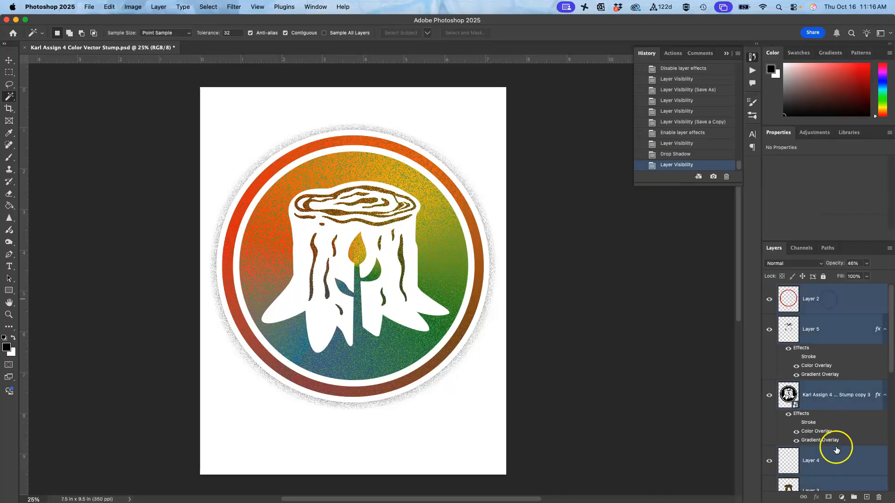
left_click(854, 497)
left_click(805, 293)
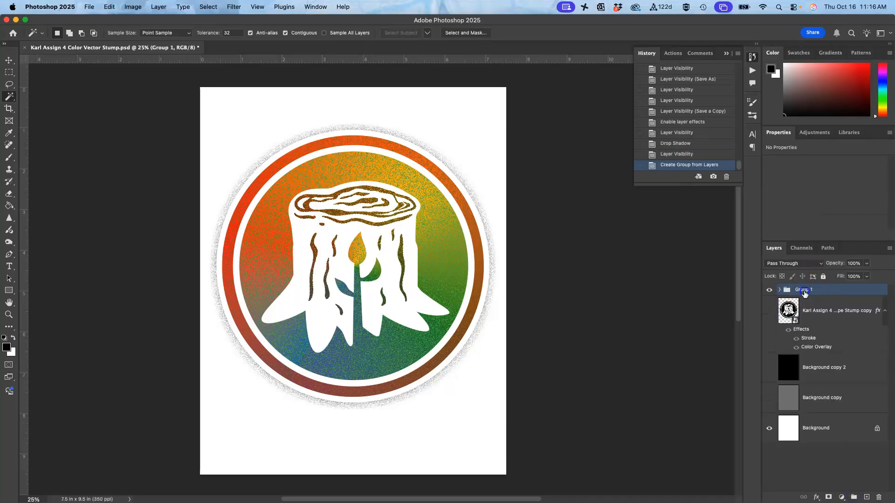
type("Color")
key("Return")
Step: Preview the black stump copy on the white and black backgrounds, and show only the Color group over white again
left_click(770, 290)
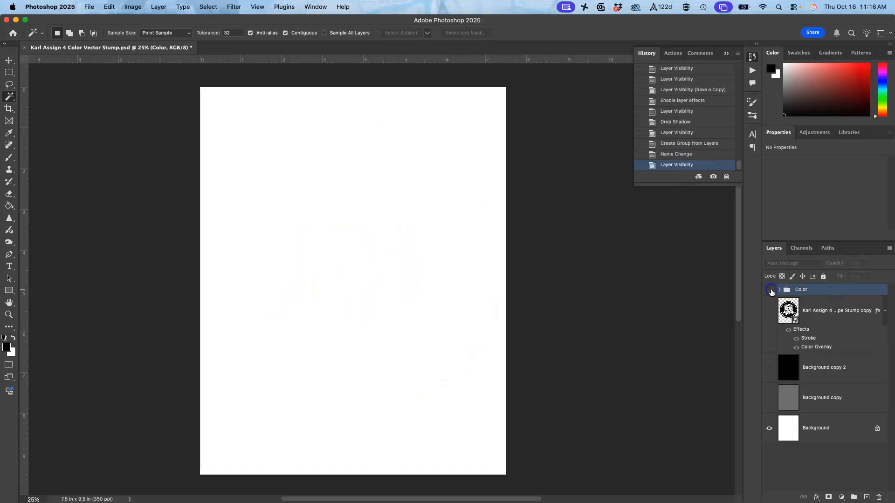
left_click(769, 312)
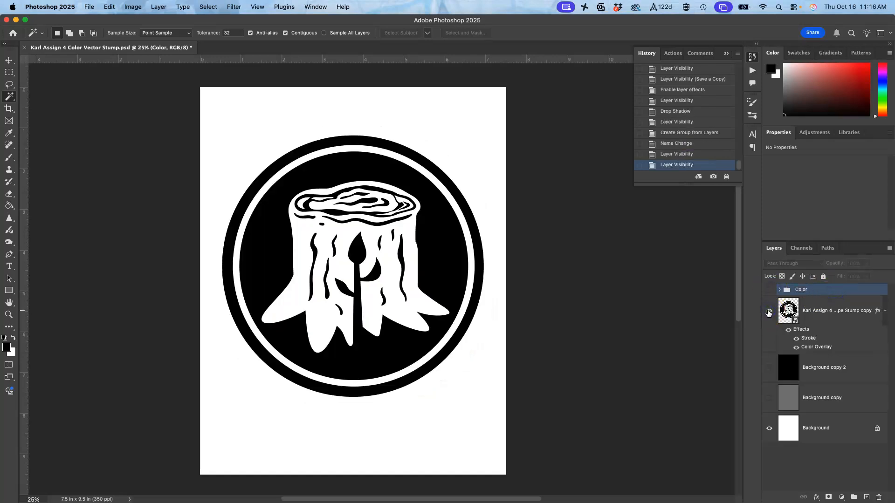
left_click(769, 369)
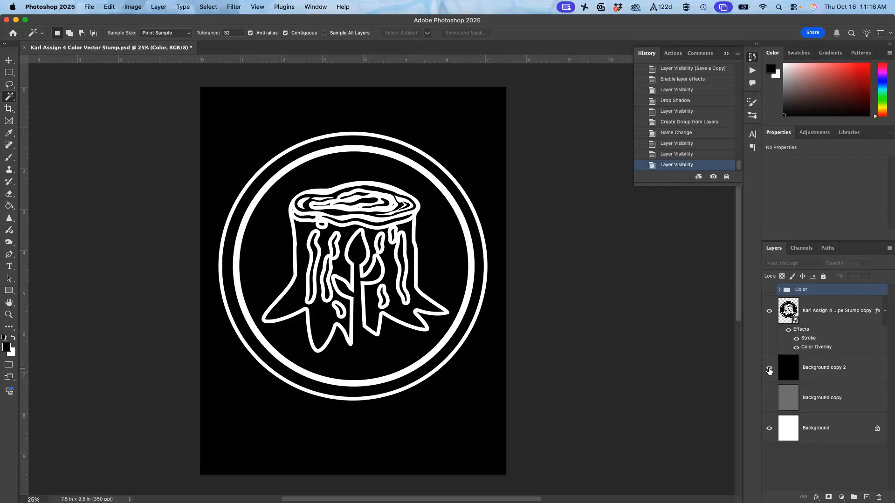
left_click(769, 369)
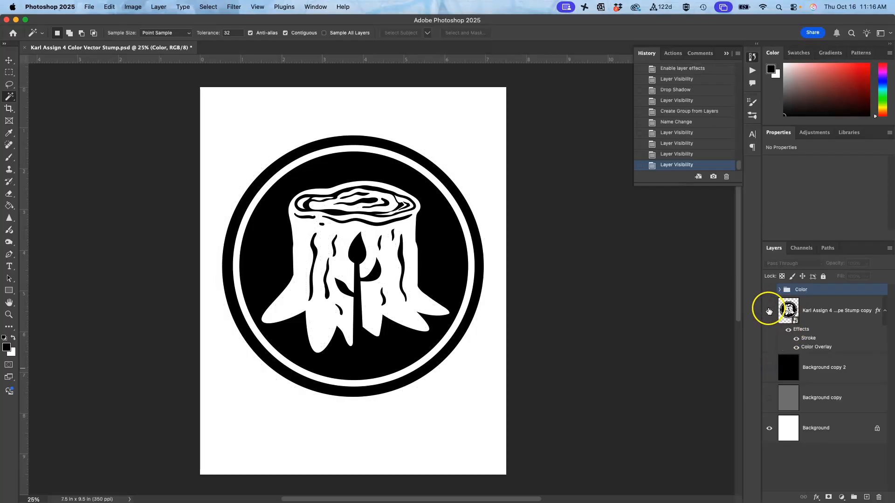
left_click(769, 309)
left_click(769, 290)
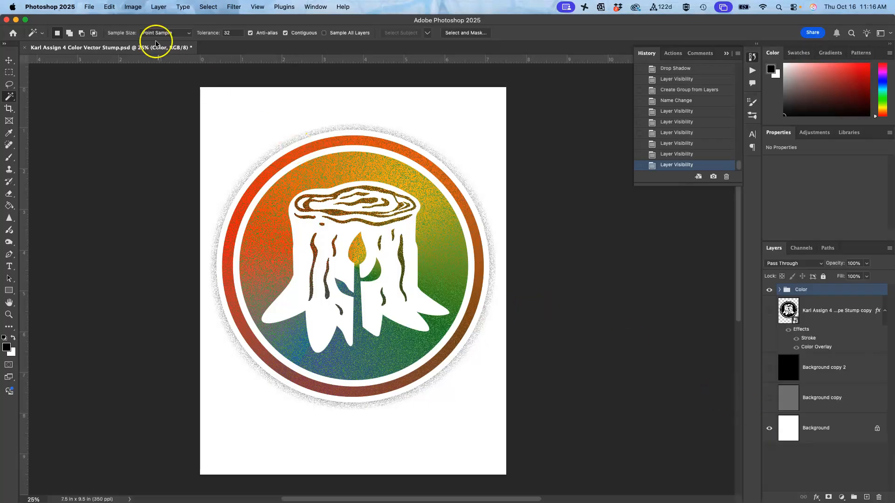
Step: Save the layered color stump PSD, and flatten the image, discarding the hidden layers
left_click(90, 7)
left_click(99, 103)
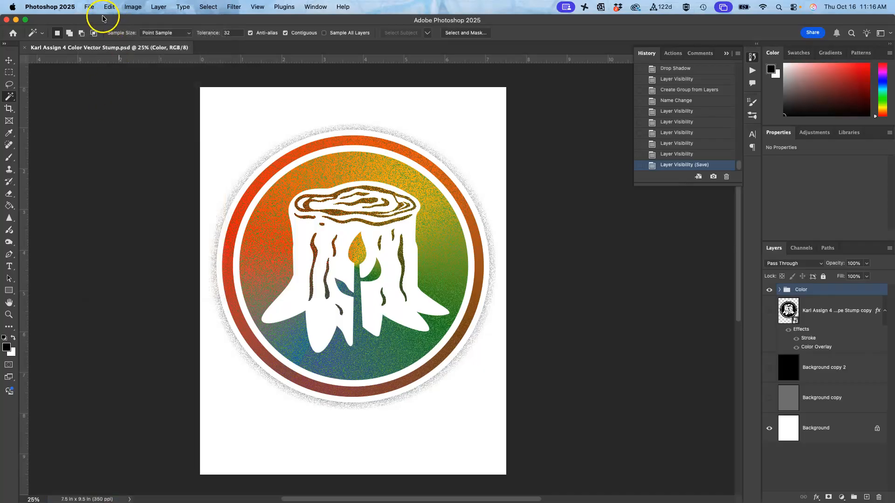
left_click(158, 7)
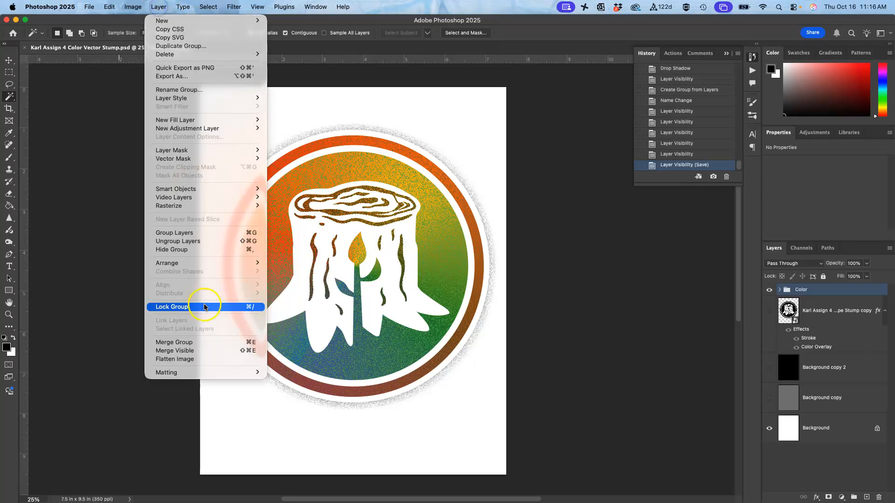
left_click(186, 359)
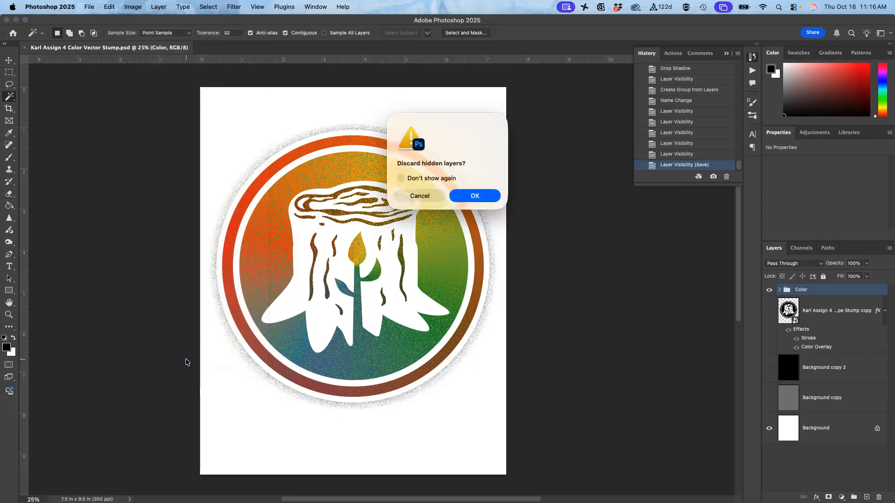
left_click(473, 198)
Step: Examine the texture and edges of the flattened artwork up close, and return to the full-page view
key("super+equal")
key("super+equal")
key("super+equal")
key("super+equal")
key("super+equal")
key("super+equal")
key("super+equal")
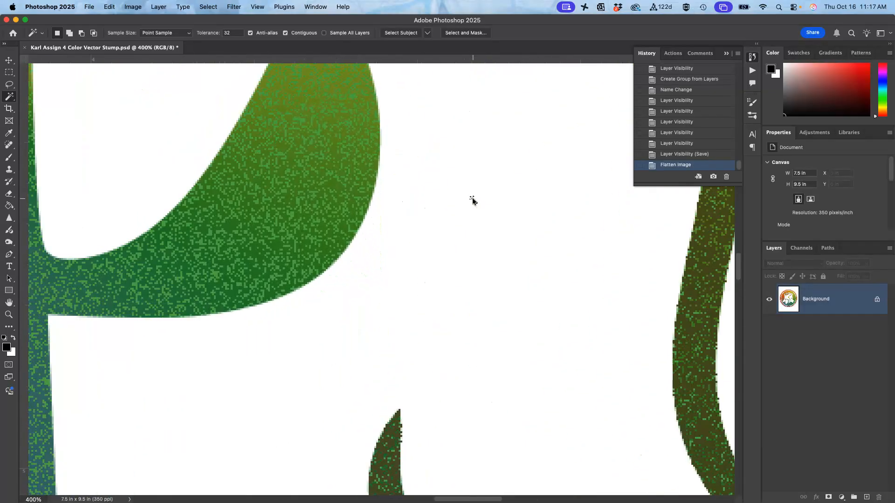
key("super+minus")
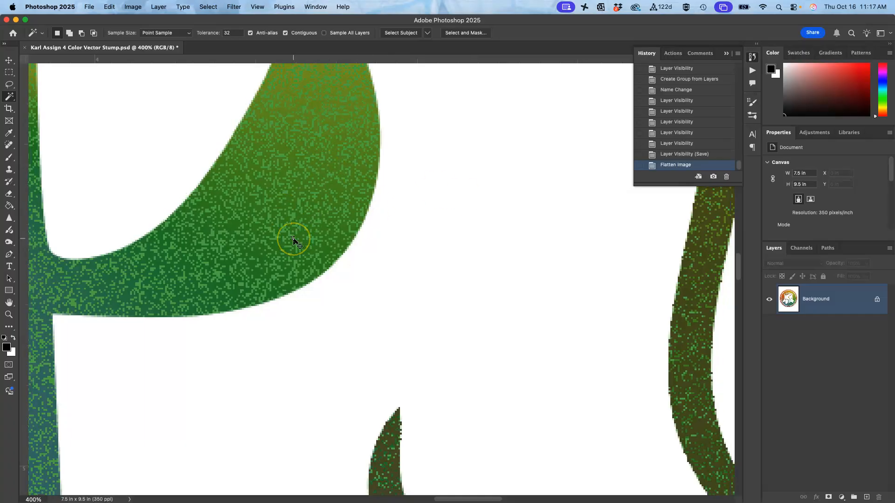
key("super+minus")
key("super+minus")
key("super+minus")
key("super+minus")
key("super+minus")
key("super+minus")
key("super+minus")
key("super+minus")
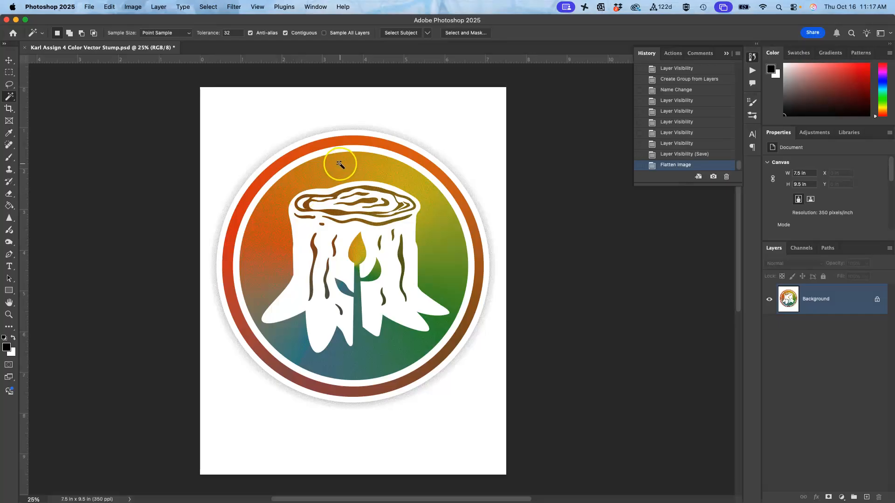
Step: Save the flattened image to the Desktop as a TIFF with LZW compression, prefixing the file name with "PR - "
left_click(89, 7)
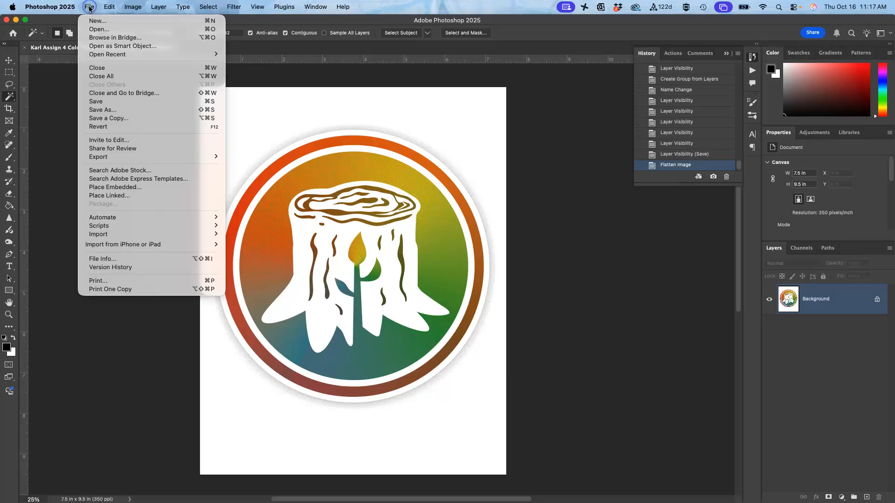
left_click(93, 112)
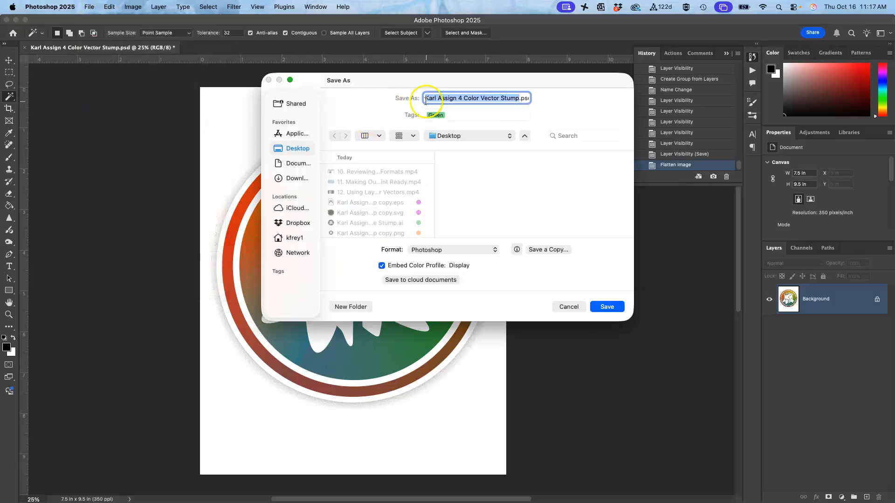
left_click(426, 100)
type("PR")
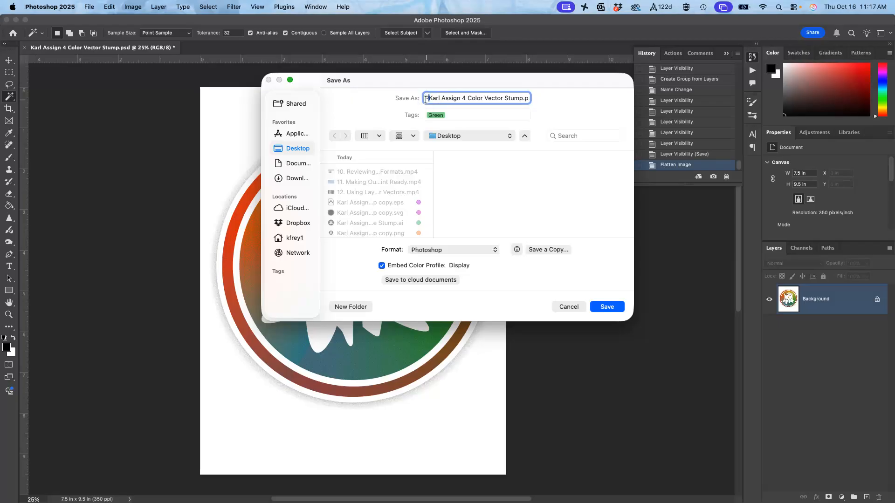
type(" -")
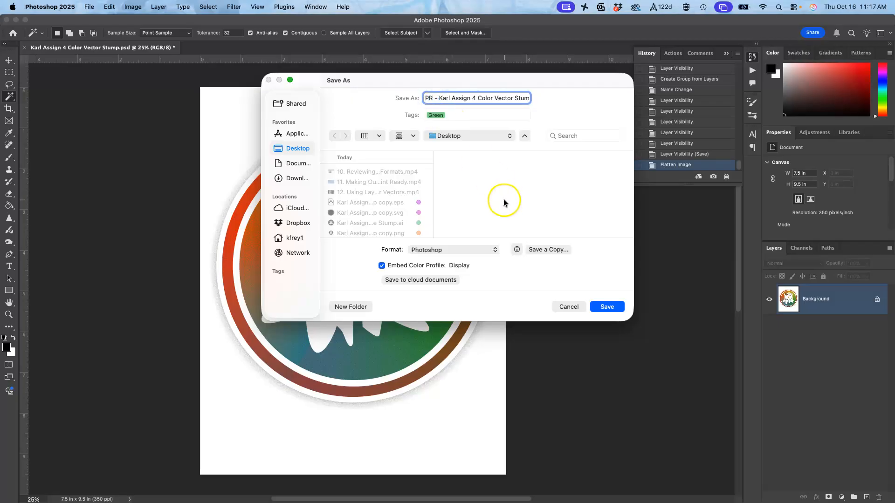
left_click(491, 249)
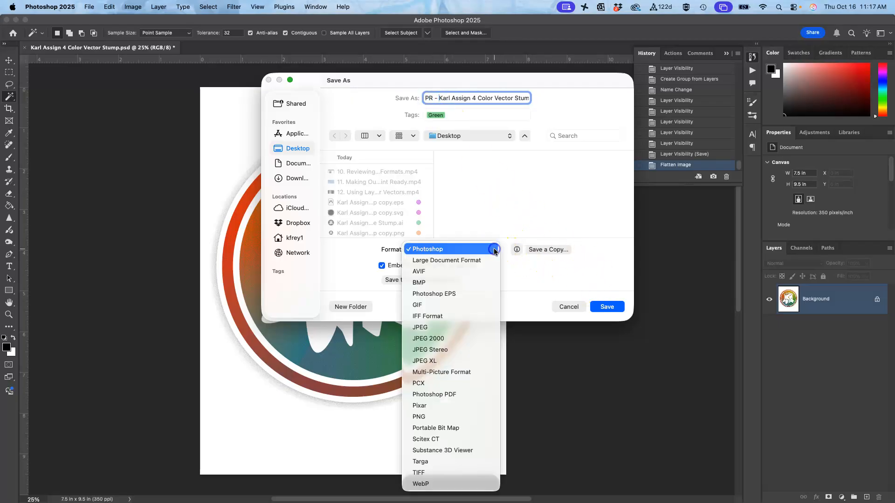
left_click(454, 473)
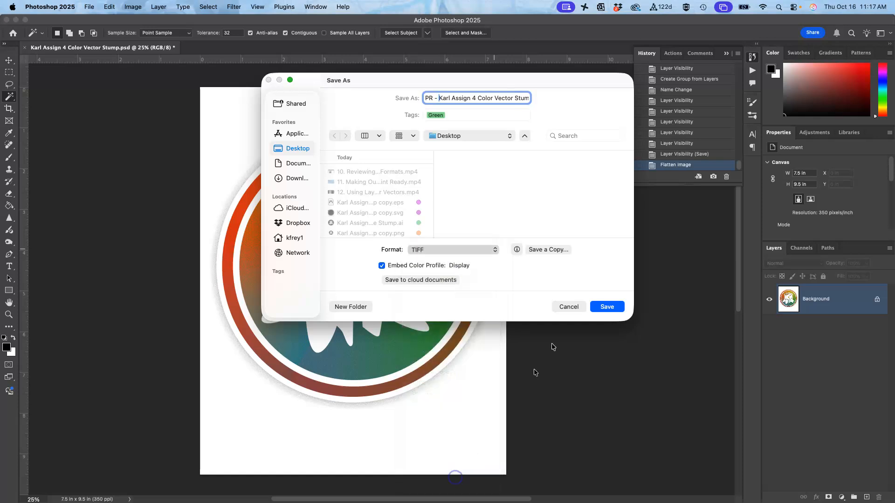
left_click(601, 305)
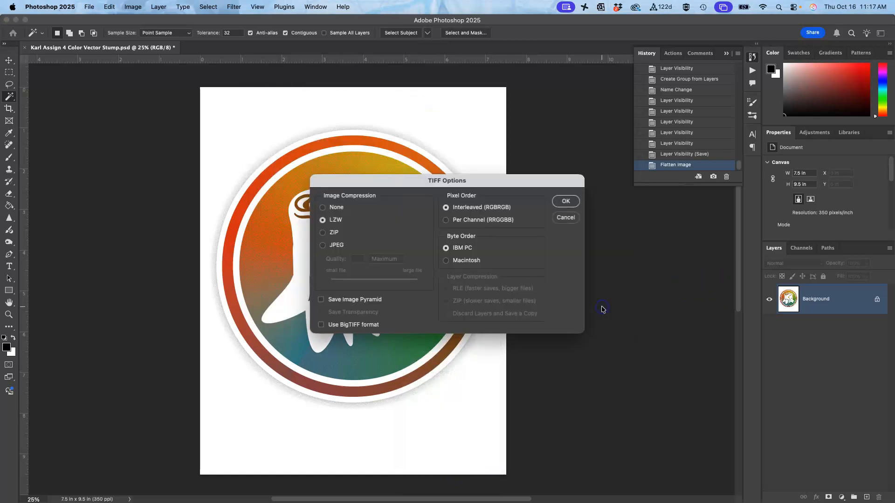
left_click(563, 201)
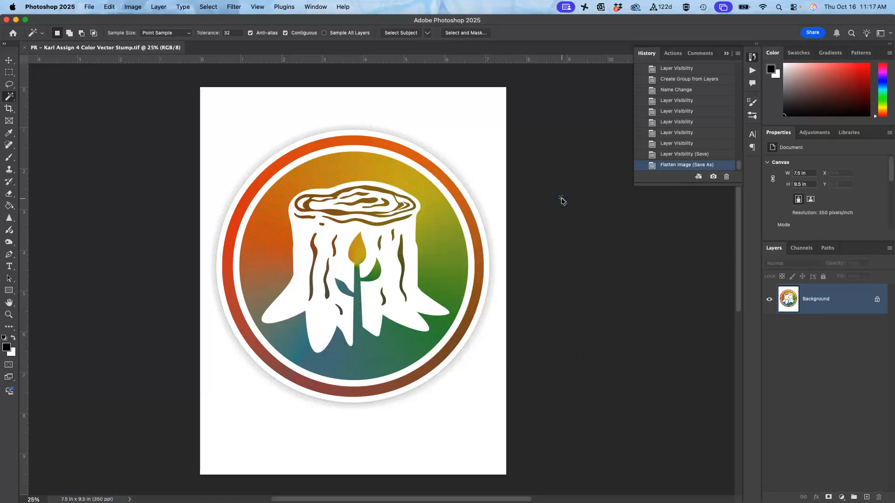
Step: Switch to the desktop, place the color PR TIFF beside the black PR TIFF, and give it a yellow tag
key("F11")
left_click_drag(666, 399, 546, 58)
right_click(546, 58)
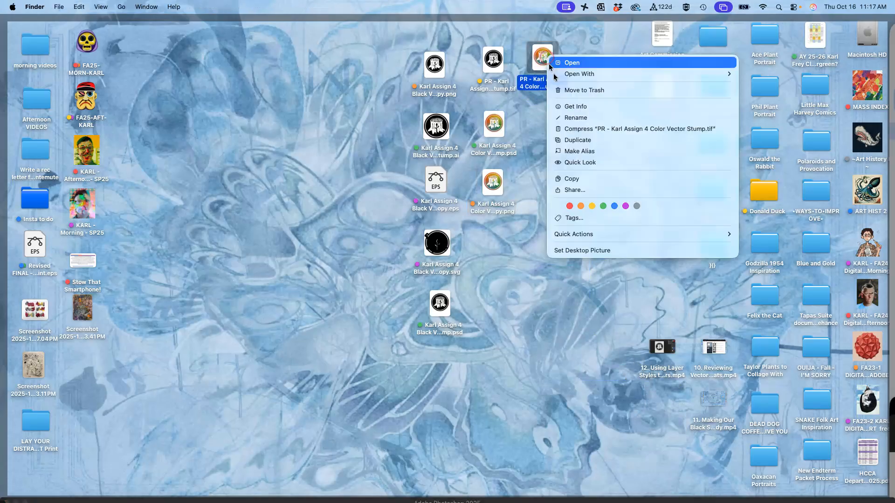
left_click(592, 206)
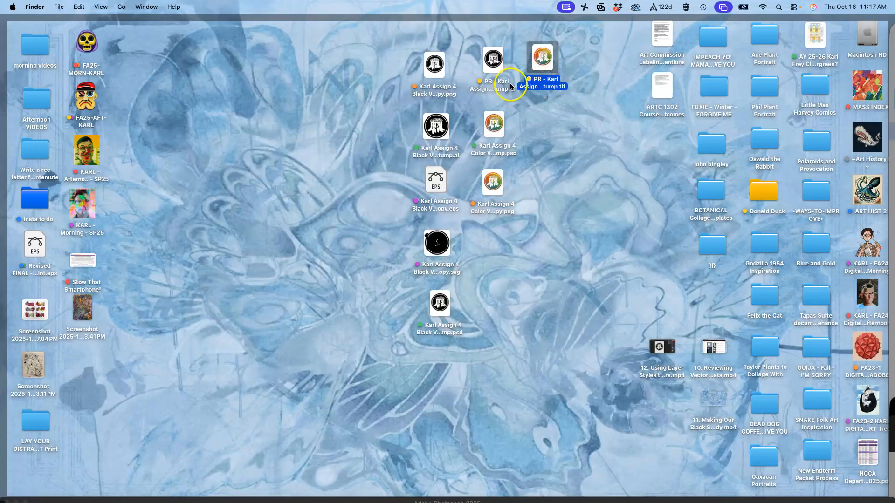
double_click(543, 62)
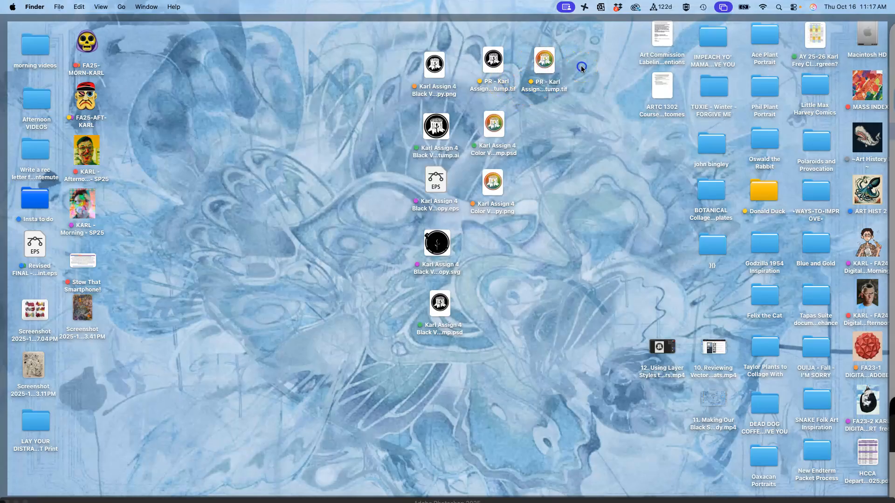
Step: Return to Photoshop, add a new layer above the flattened Background, and fill it with white at 100% opacity
mouse_move(1, 117)
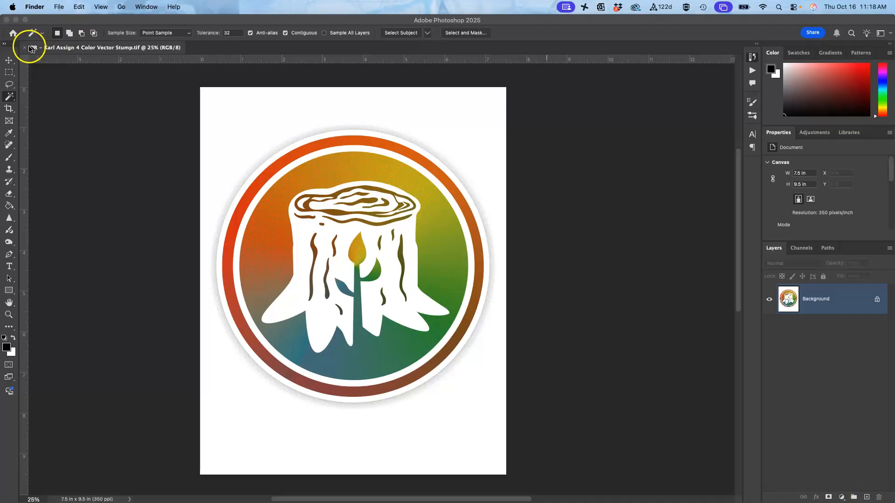
left_click(867, 498)
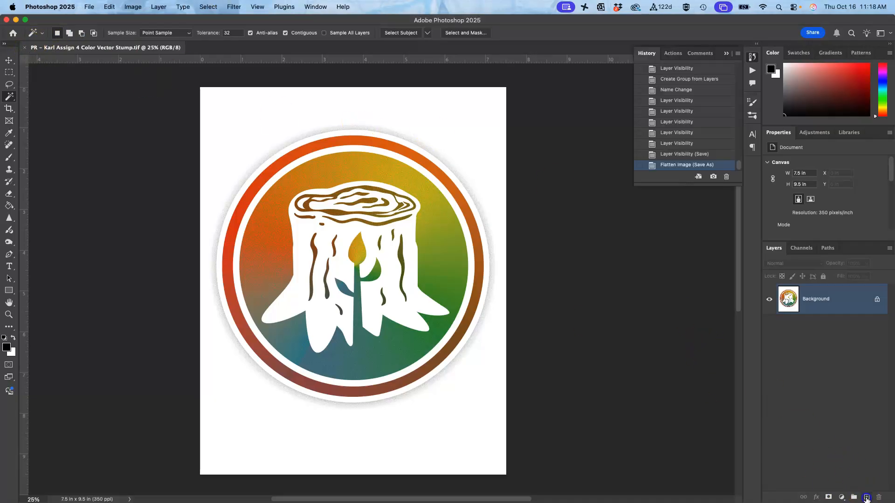
left_click(866, 498)
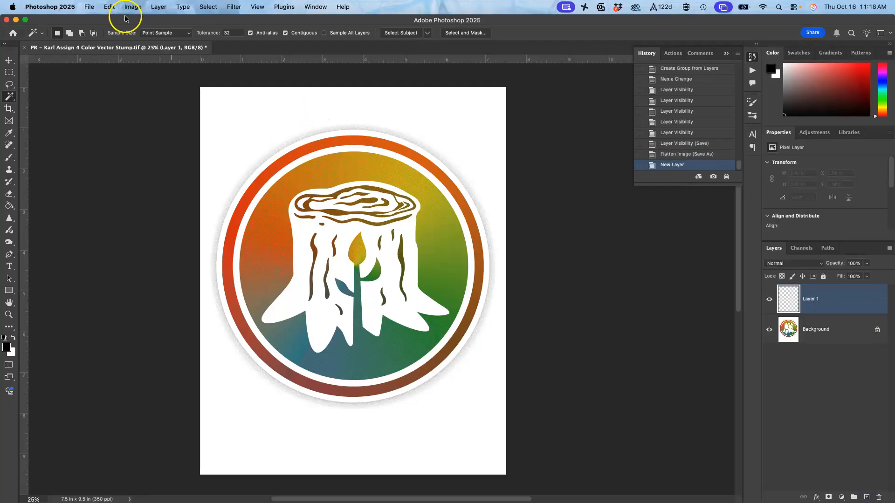
left_click(112, 7)
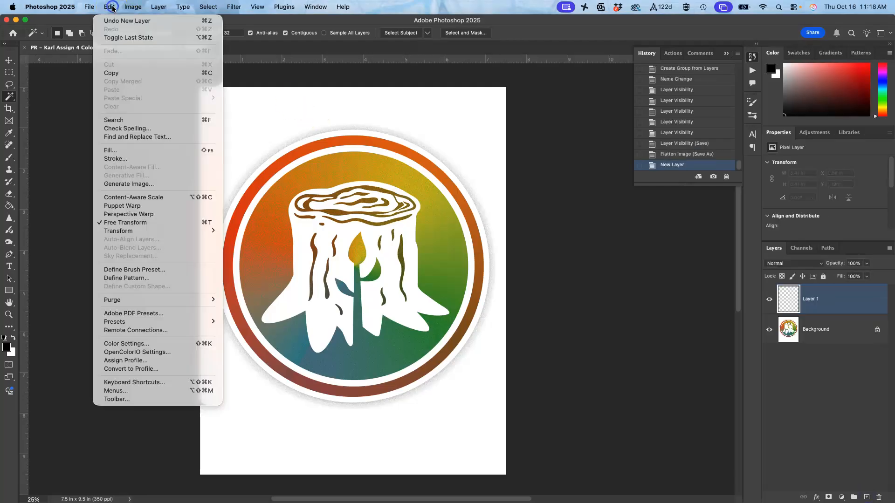
left_click(121, 150)
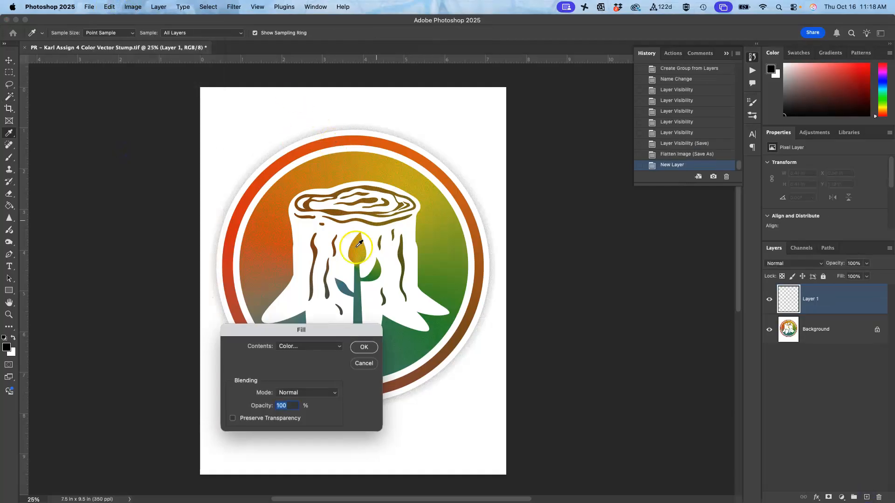
left_click(300, 347)
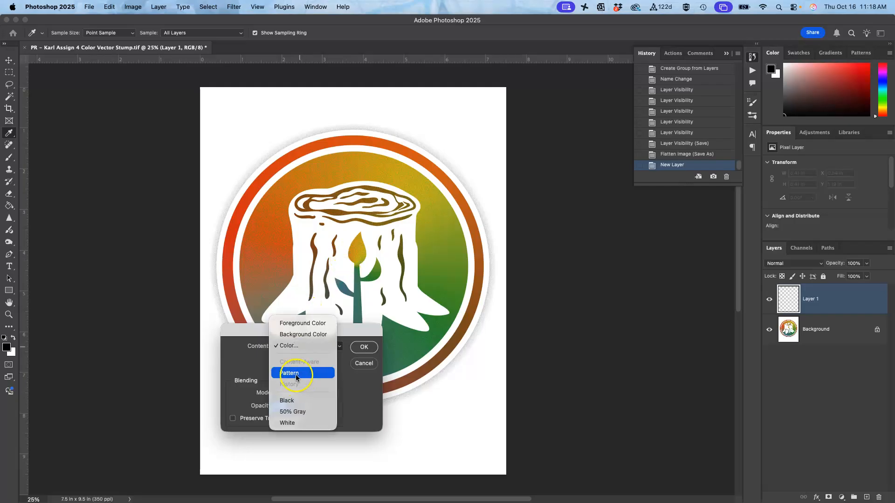
left_click(289, 422)
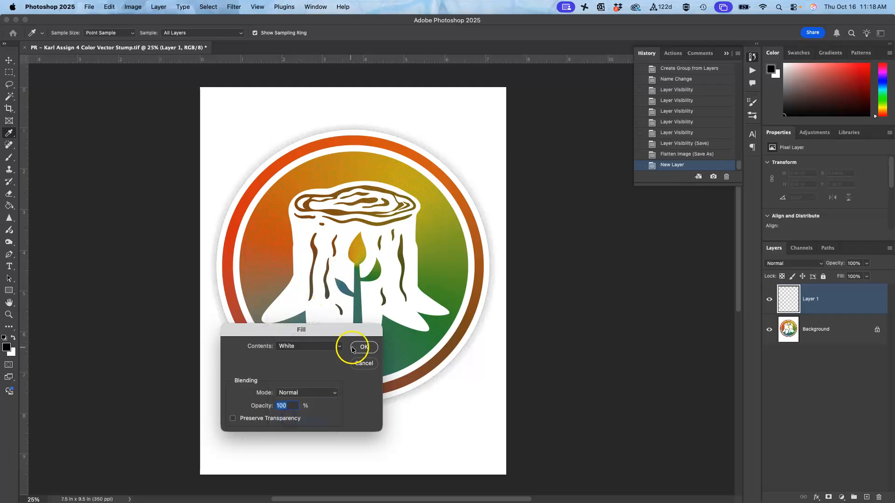
left_click(363, 347)
key("w")
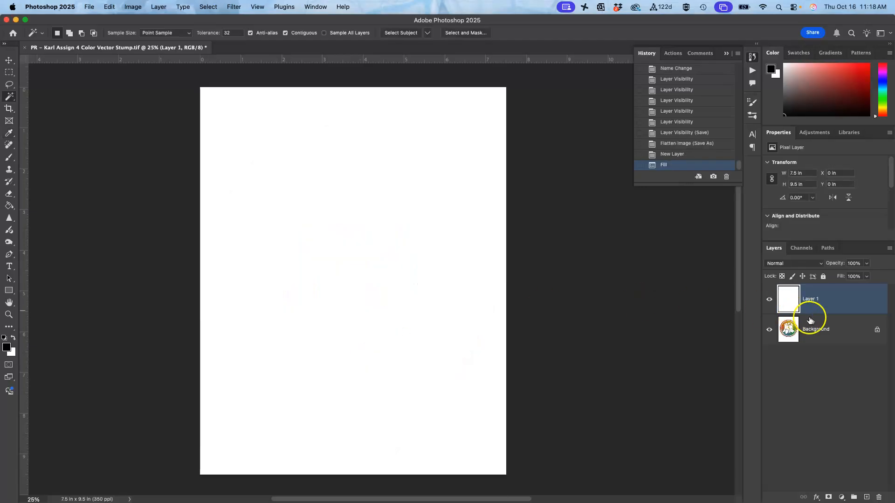
Step: Convert the Background into a regular layer named Layer 0, and move it above the white Layer 1
double_click(831, 329)
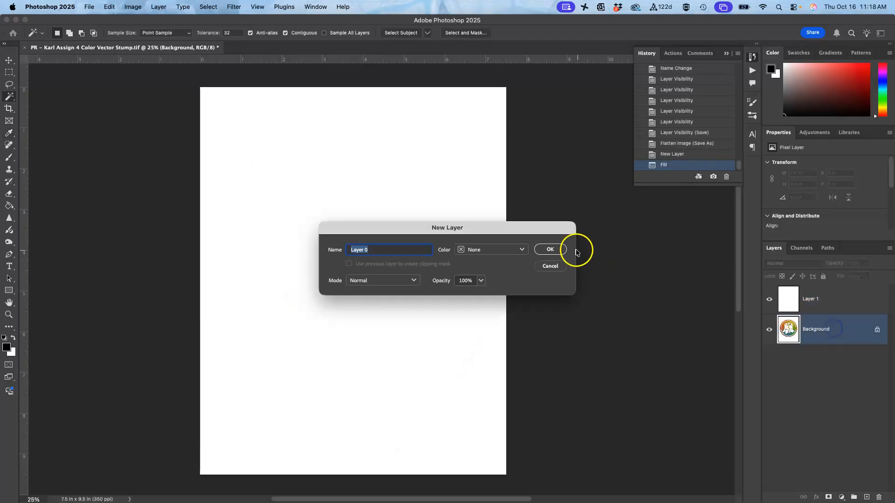
left_click(562, 250)
left_click_drag(844, 338, 844, 293)
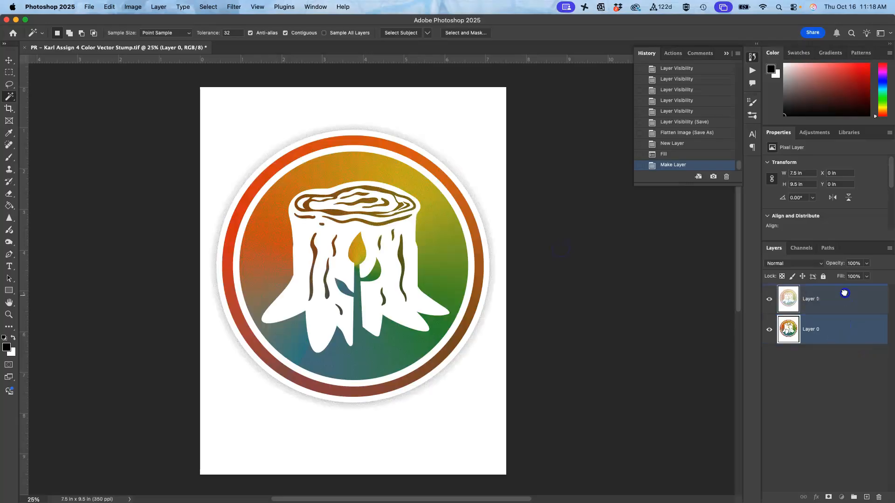
Step: Hide Layer 0, switch to the desktop, and open the Exercise #2 folder inside the FA25 morning class folder
left_click(770, 303)
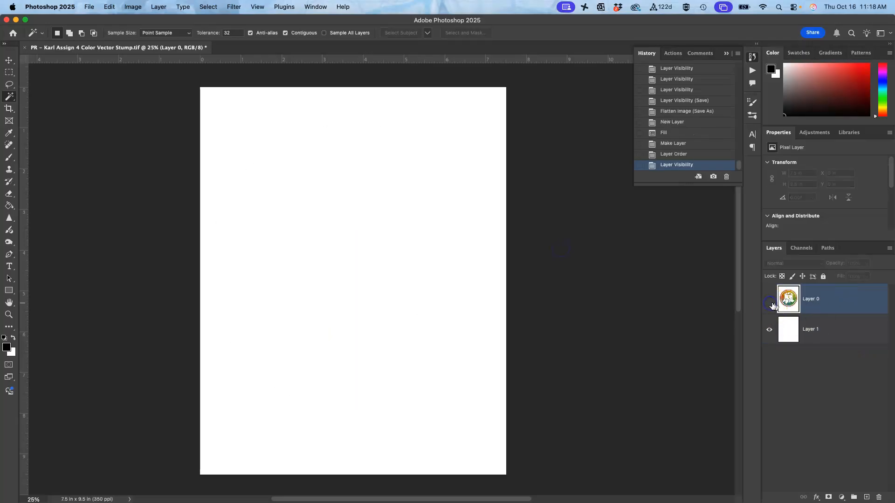
left_click_drag(277, 21, 312, 29)
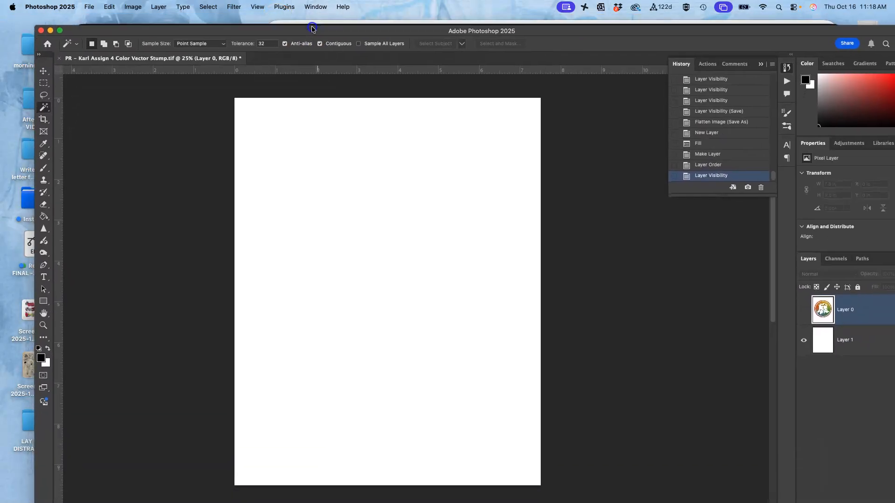
double_click(289, 31)
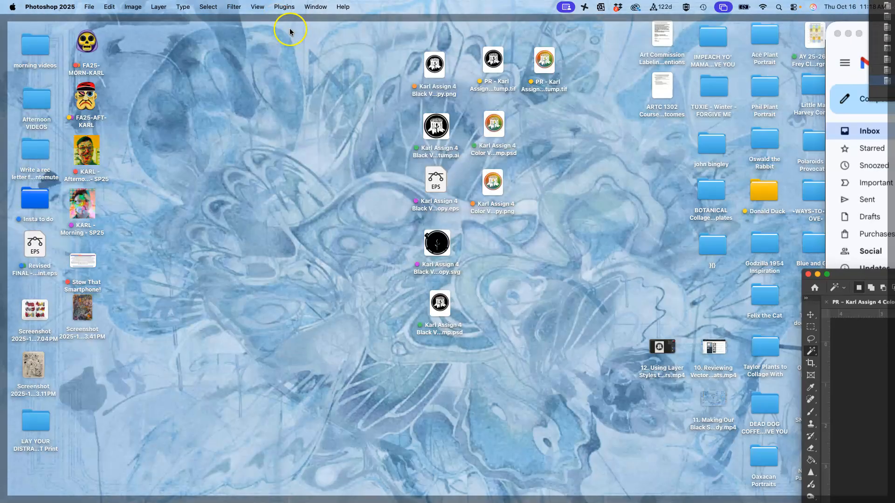
double_click(78, 45)
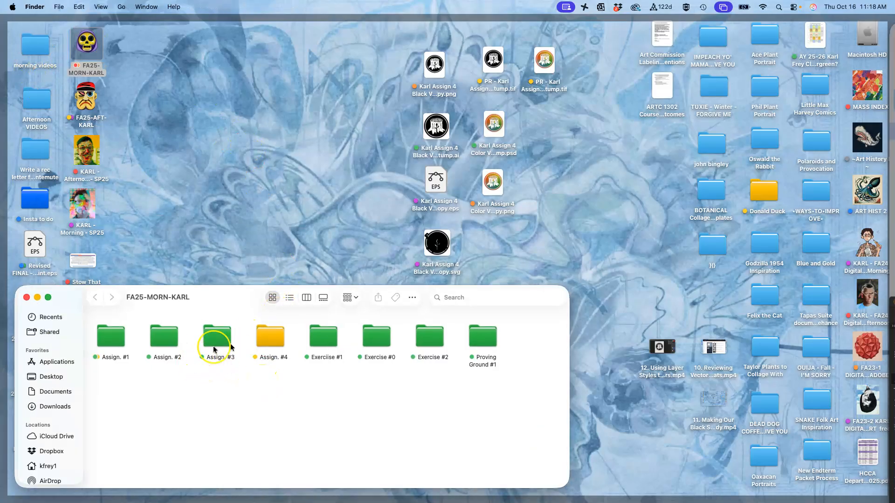
left_click(426, 344)
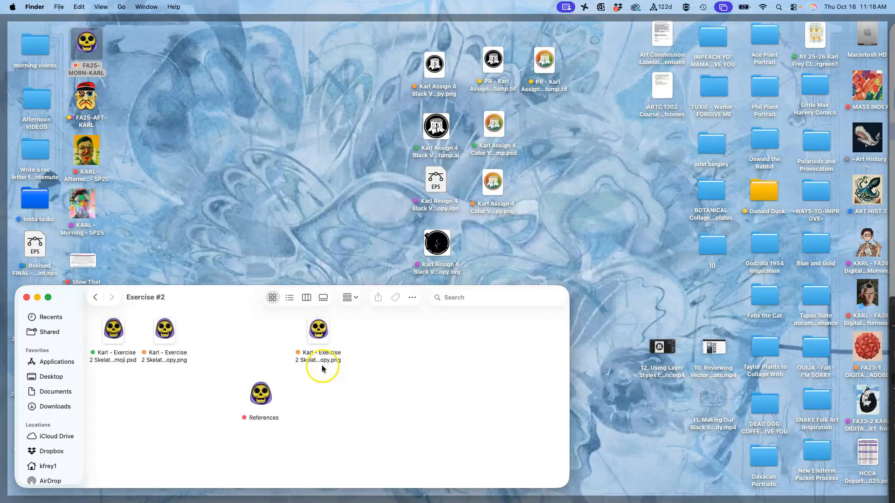
Step: Open the Exercise 2 Skelator Emoji PSD in Photoshop and look through its layer stack
left_click(118, 335)
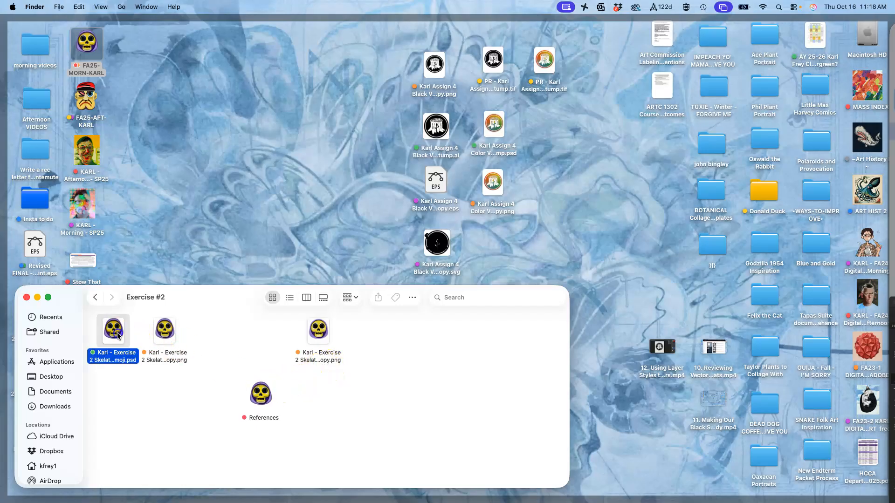
double_click(118, 335)
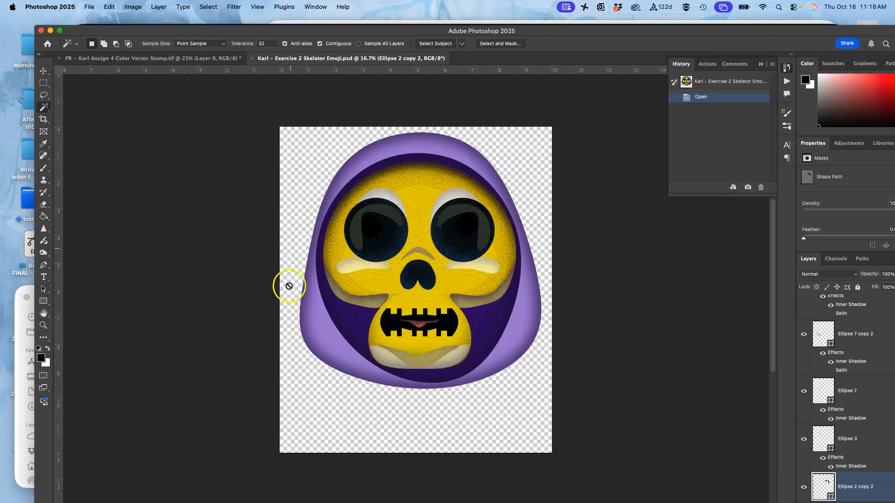
scroll(827, 317, "down", 10)
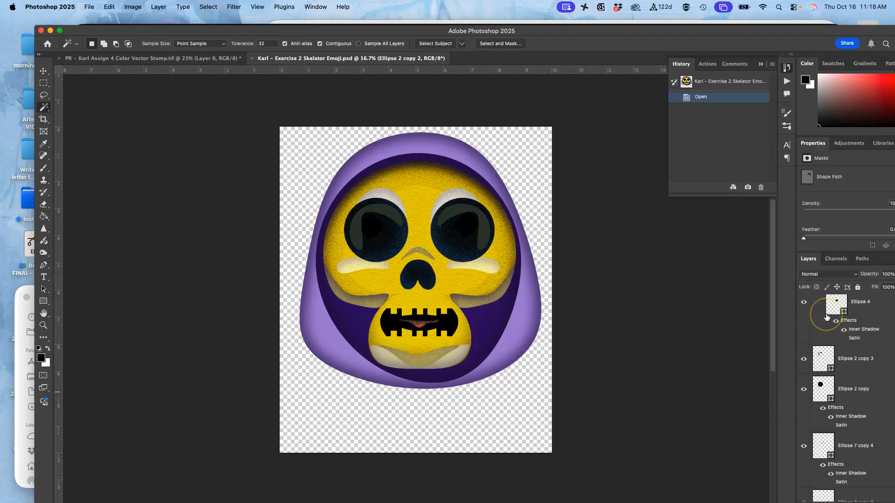
scroll(827, 318, "down", 10)
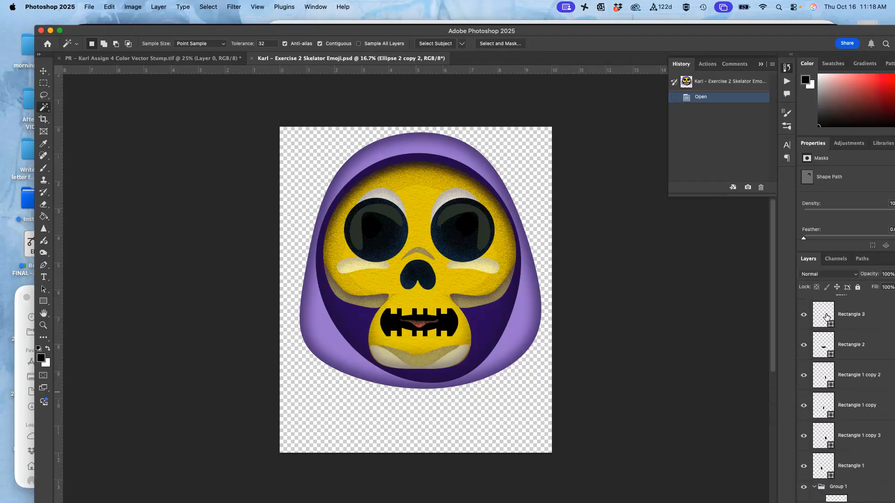
scroll(826, 317, "down", 15)
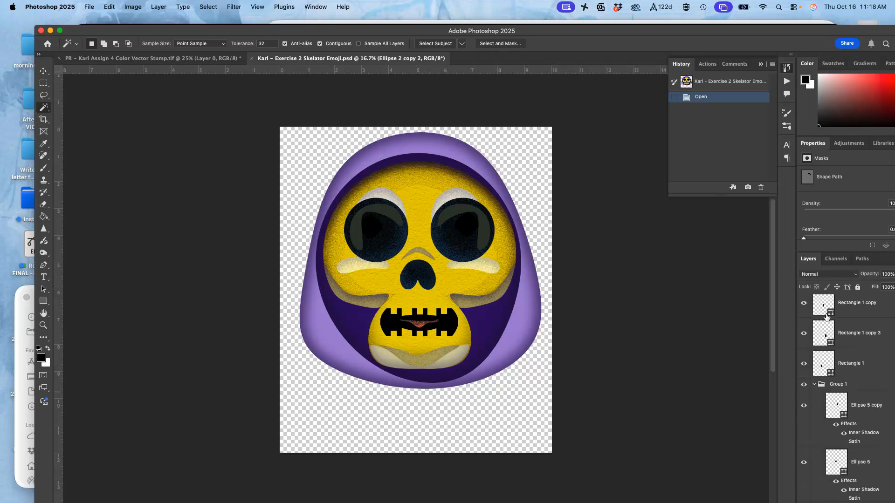
scroll(826, 318, "up", 5)
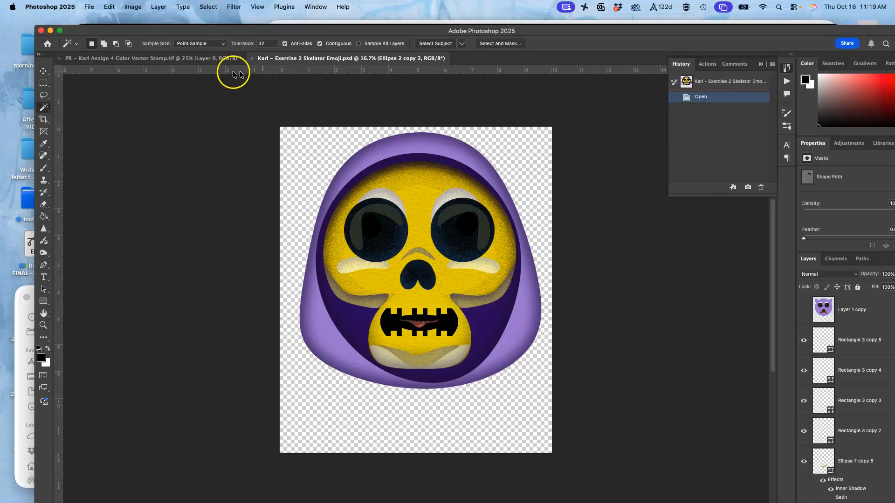
Step: Return to the color stump TIFF document and bring the Exercise #2 folder window in front of it
left_click_drag(120, 30, 140, 69)
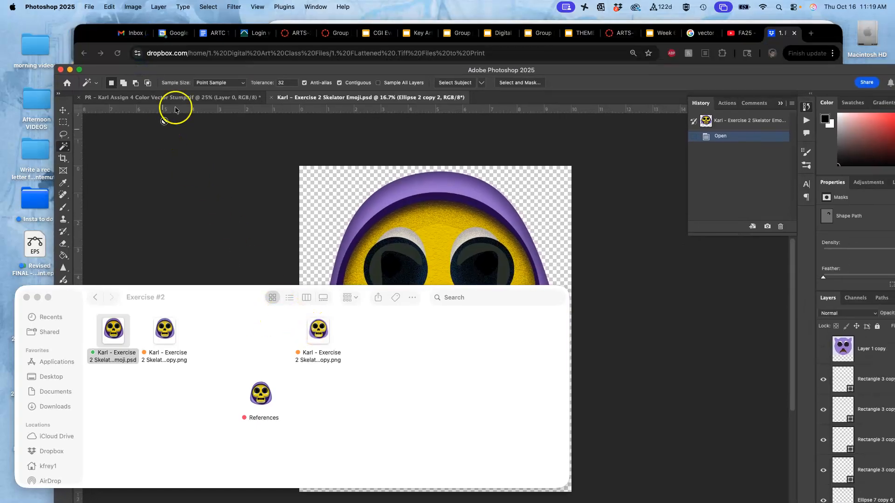
left_click(209, 99)
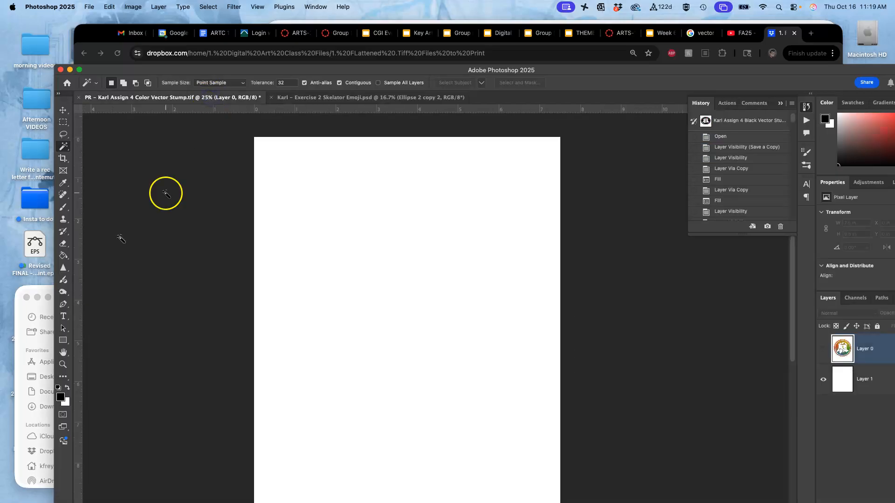
left_click(37, 292)
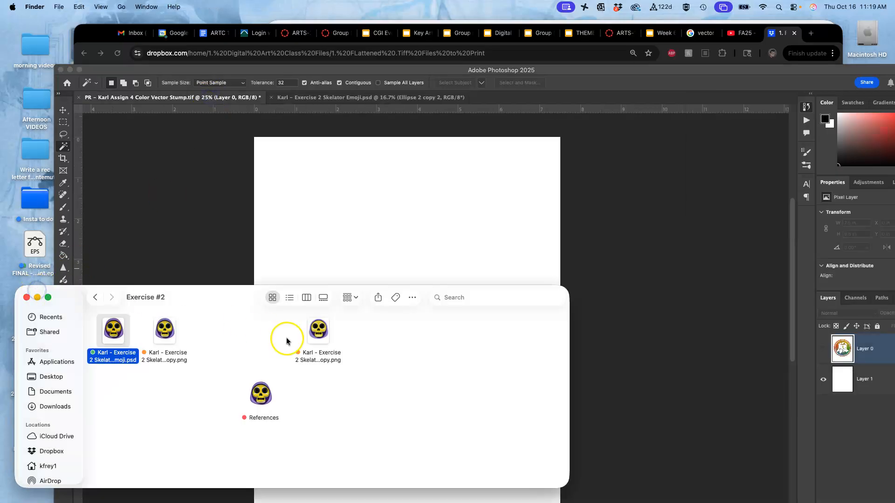
Step: Place the shaded Skelator Emoji Flat 2 copy PNG from the Exercise #2 folder into the stump TIFF document
left_click_drag(317, 332, 373, 239)
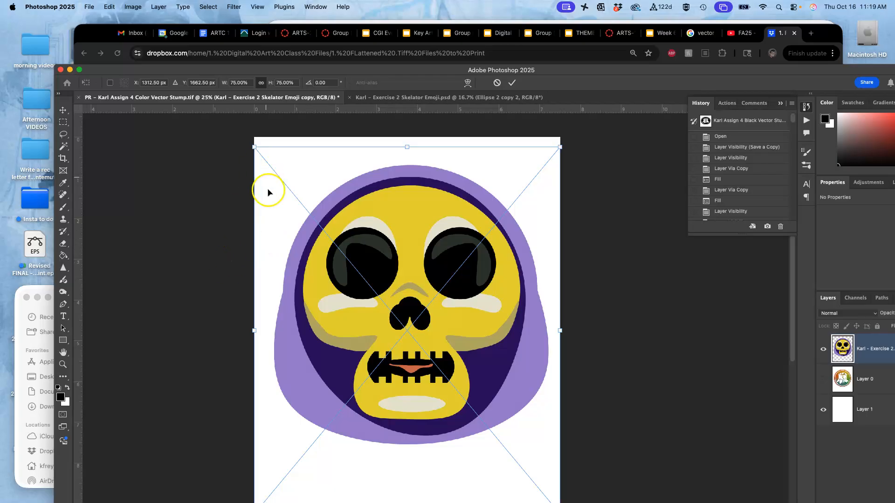
key("Escape")
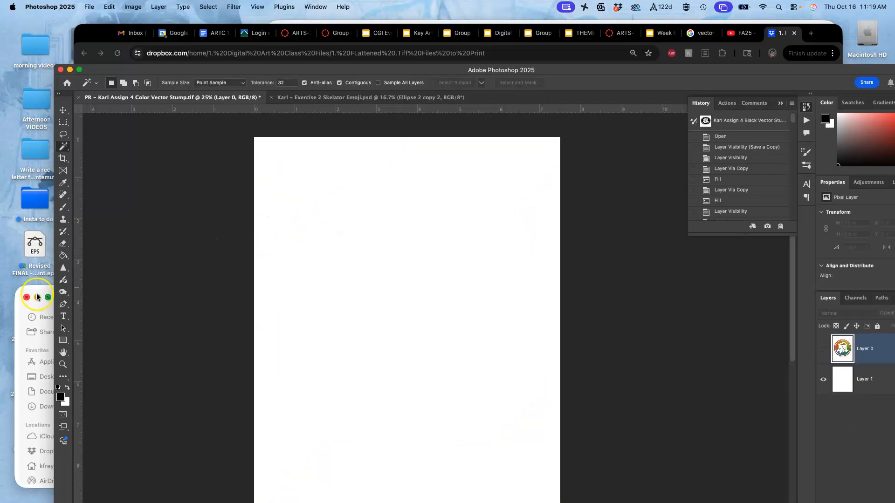
left_click(24, 313)
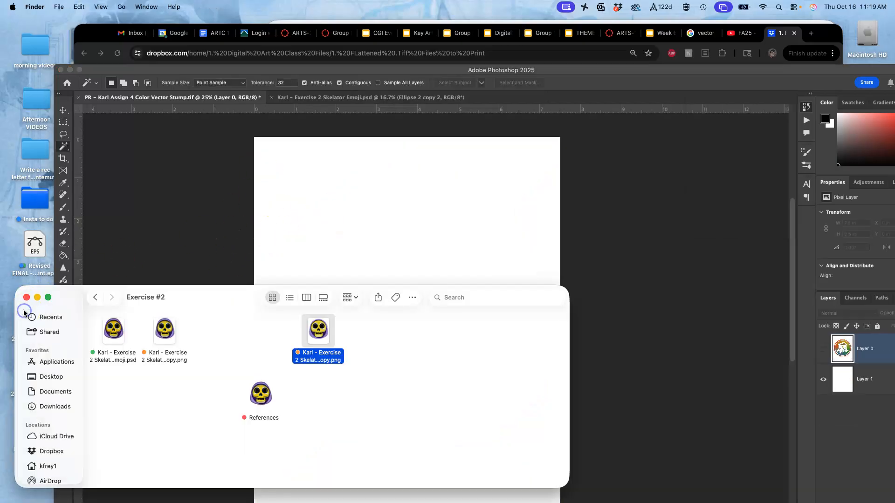
left_click(172, 332)
left_click_drag(176, 332, 389, 249)
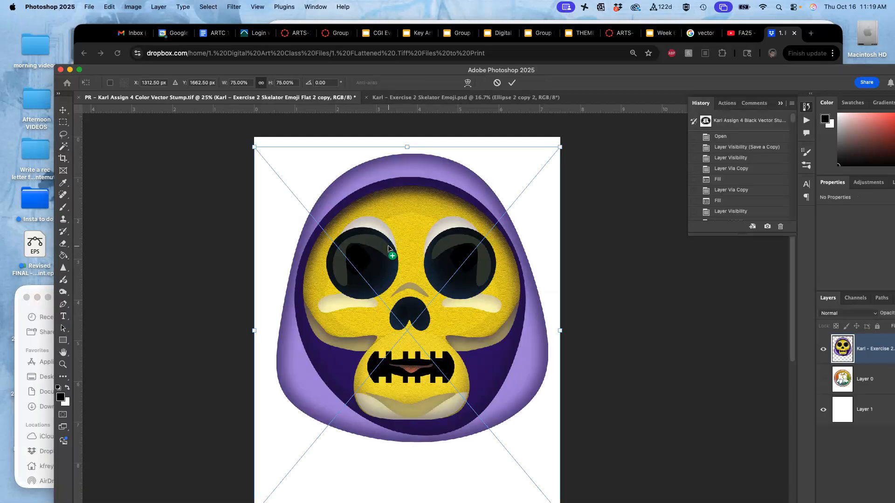
Step: Scale the placed emoji proportionally to about 72.81%, shift it slightly down the page, and commit the placement
scroll(389, 247, "down", 3)
scroll(389, 246, "up", 4)
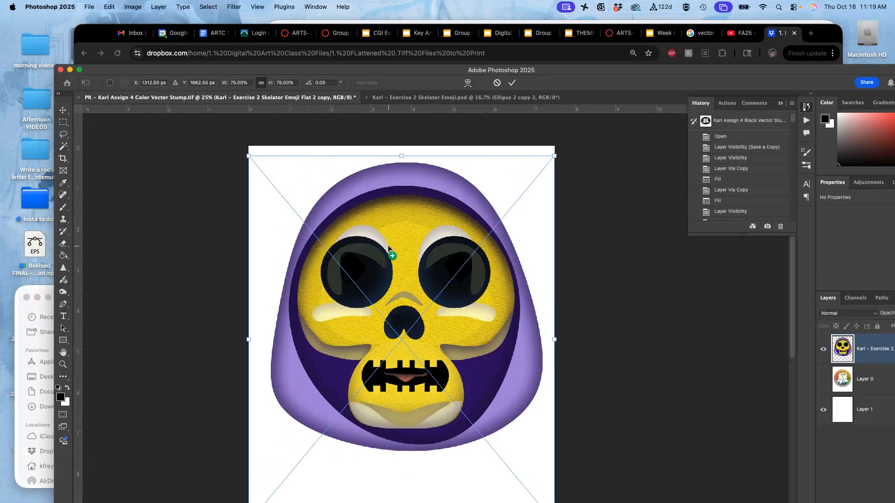
left_click_drag(410, 70, 402, 26)
scroll(418, 284, "down", 2)
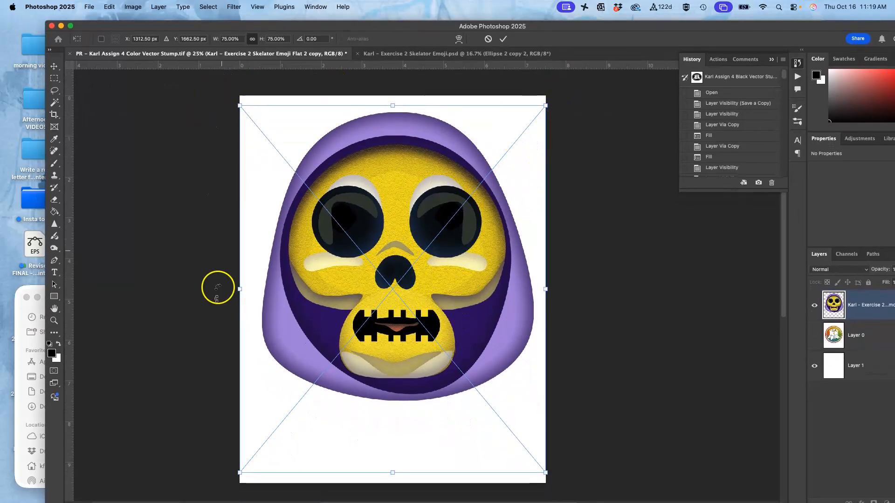
key("super+minus")
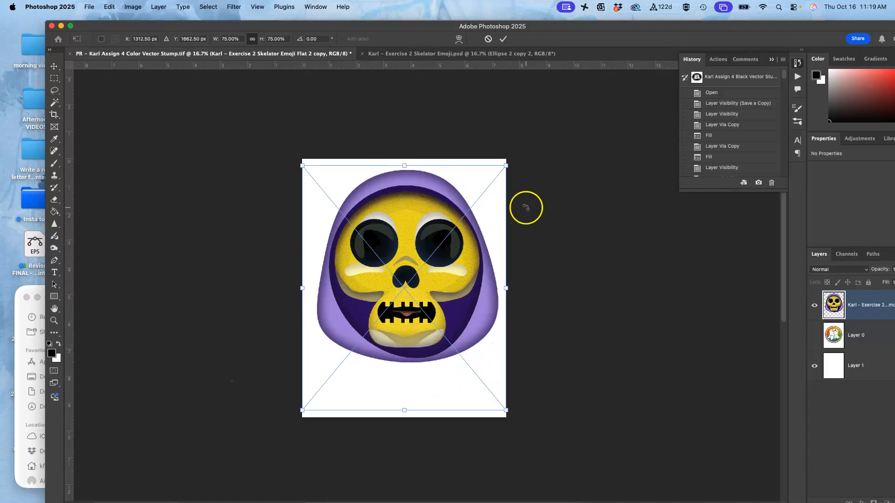
left_click_drag(507, 167, 489, 196)
key("super+z")
left_click_drag(507, 164, 495, 182)
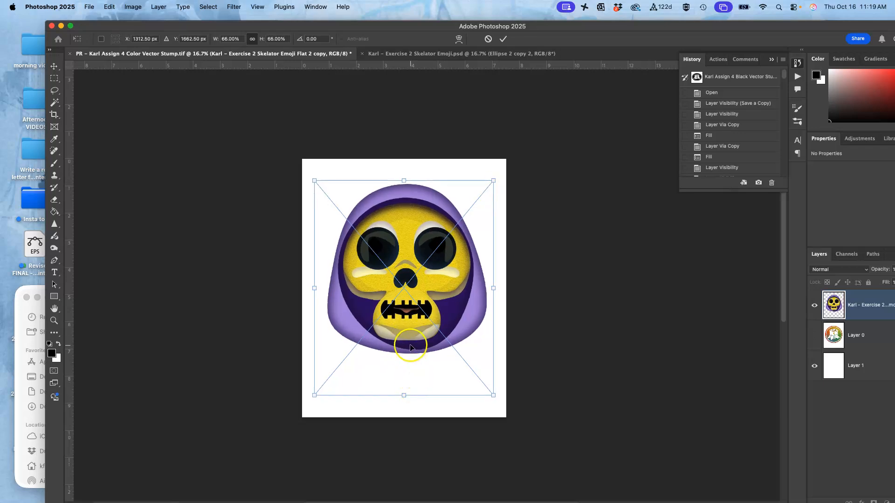
left_click_drag(490, 395, 503, 406)
left_click_drag(435, 356, 435, 360)
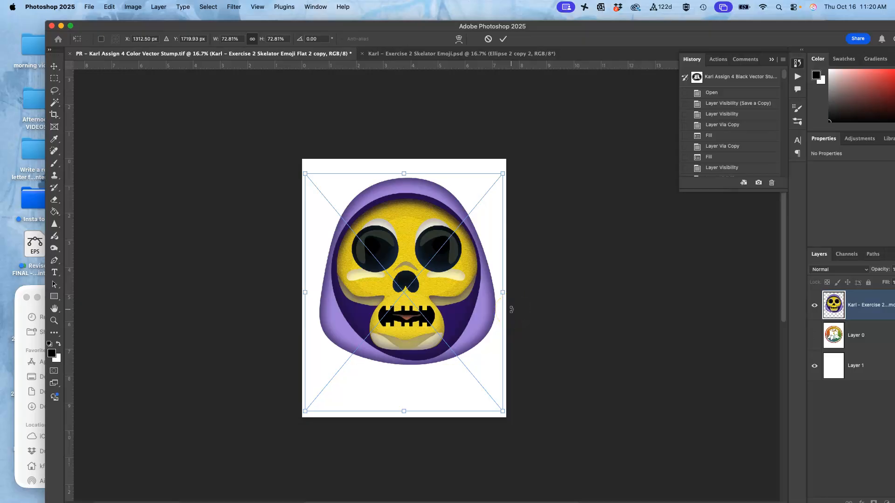
key("Return")
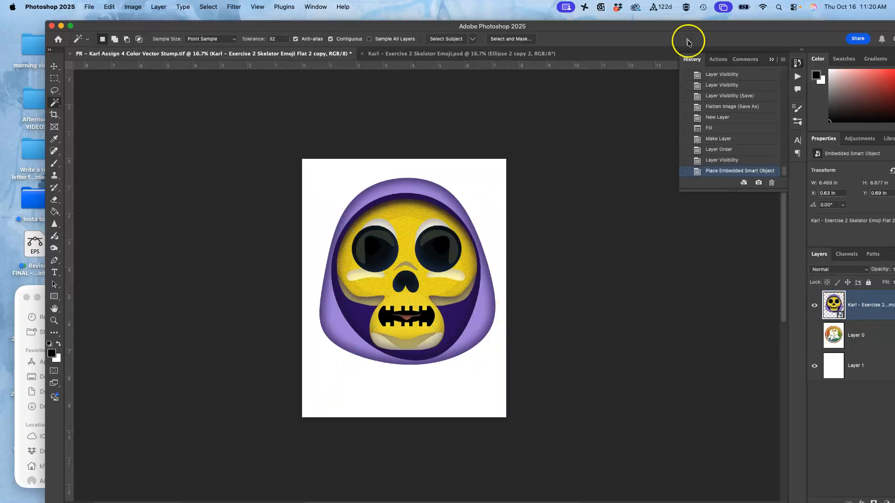
Step: Move the emoji layer slightly left on the page to X 0.51 in, keeping Y at 0.69 in
left_click_drag(688, 27, 644, 28)
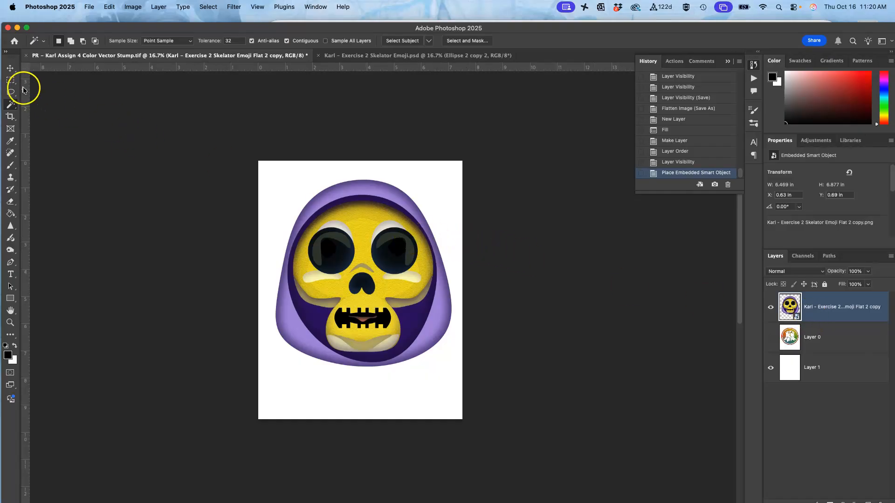
left_click(11, 68)
left_click_drag(391, 220, 390, 222)
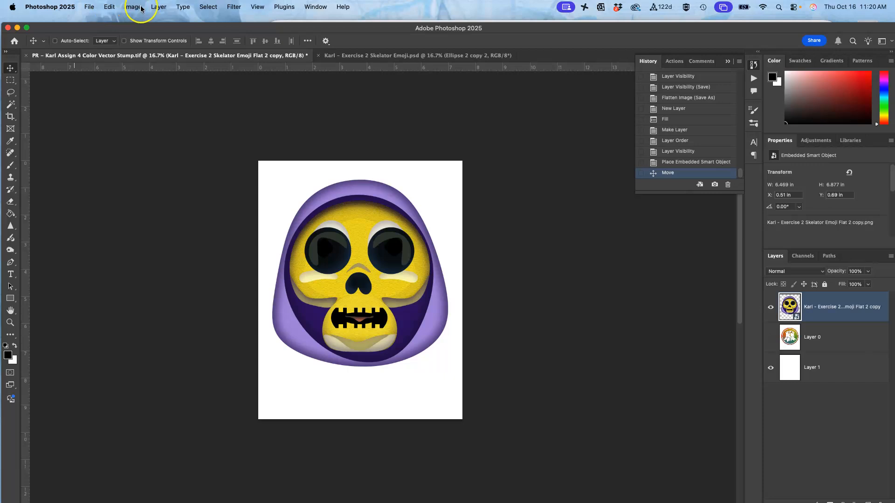
Step: Flatten the image and discard the hidden stump layer
left_click(158, 7)
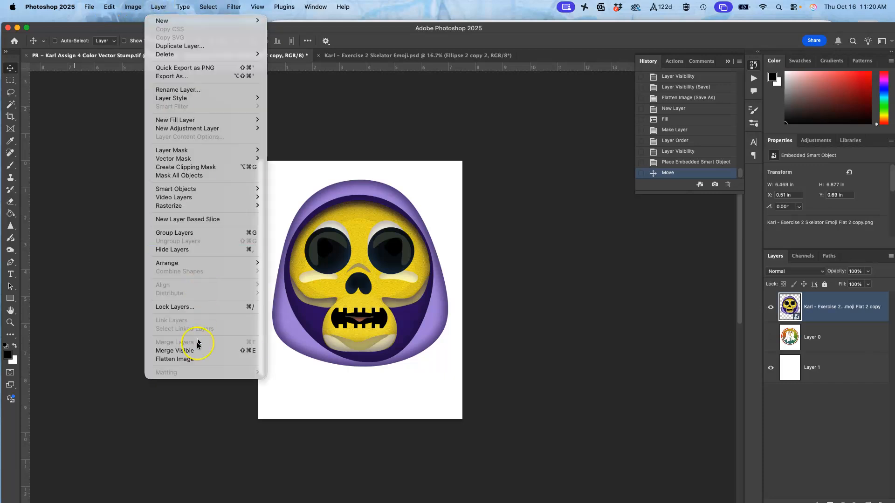
left_click(194, 361)
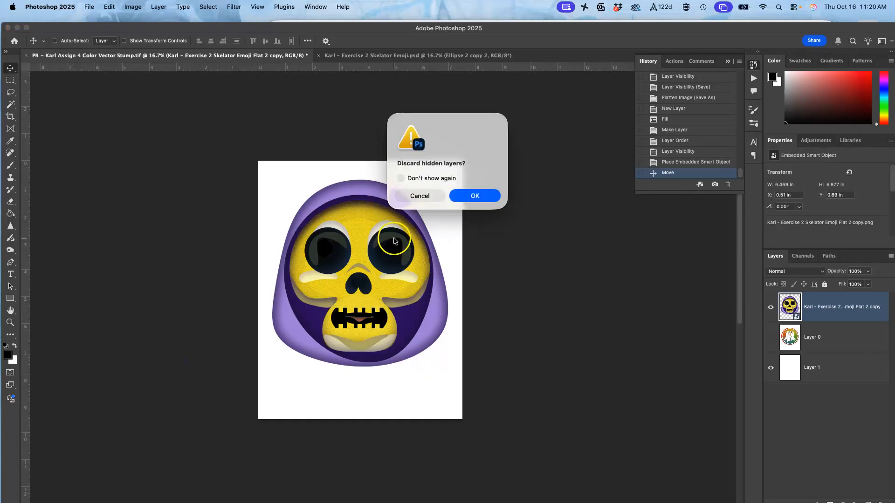
left_click(471, 196)
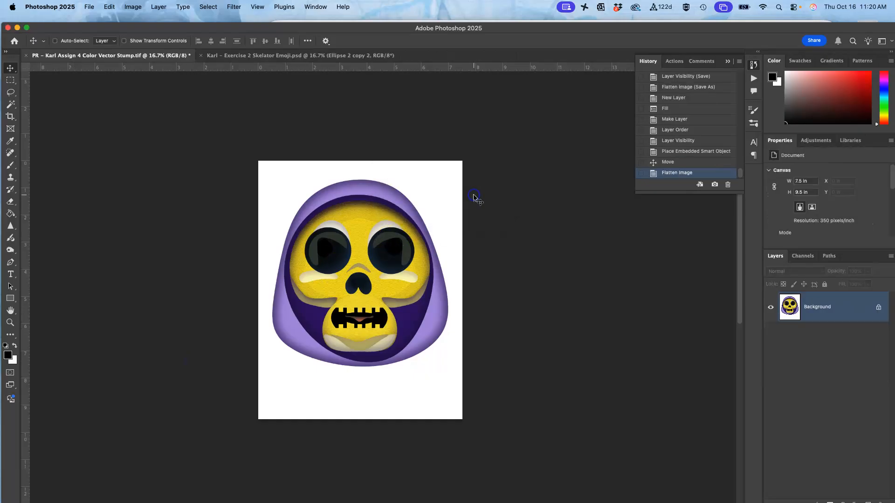
Step: Save the flattened emoji to the Desktop as a TIFF, changing the assignment title in its name to "Emoji Exercise #2", and switch to the desktop
left_click(89, 7)
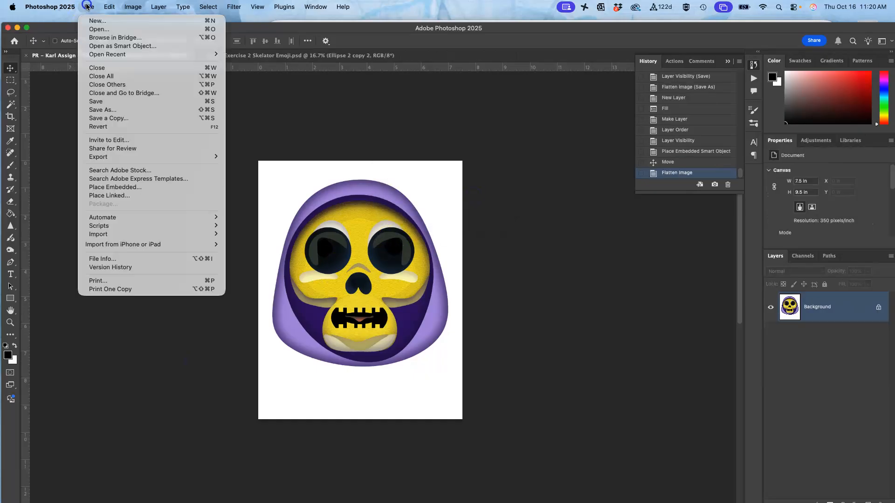
left_click(106, 110)
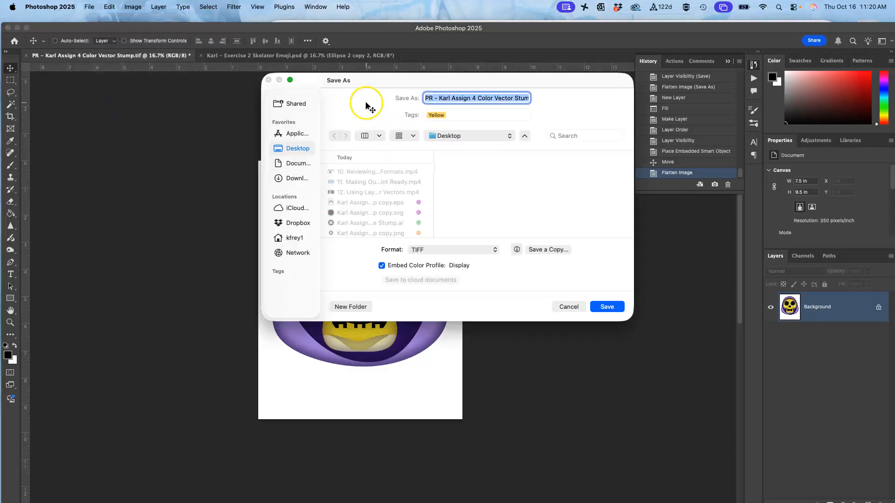
left_click(455, 100)
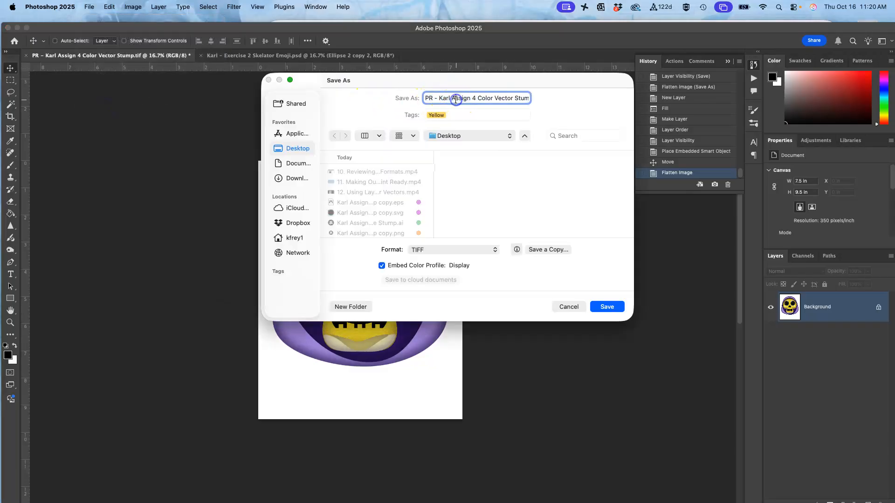
left_click_drag(461, 101, 520, 100)
type("Emoji Exercise #2.tif")
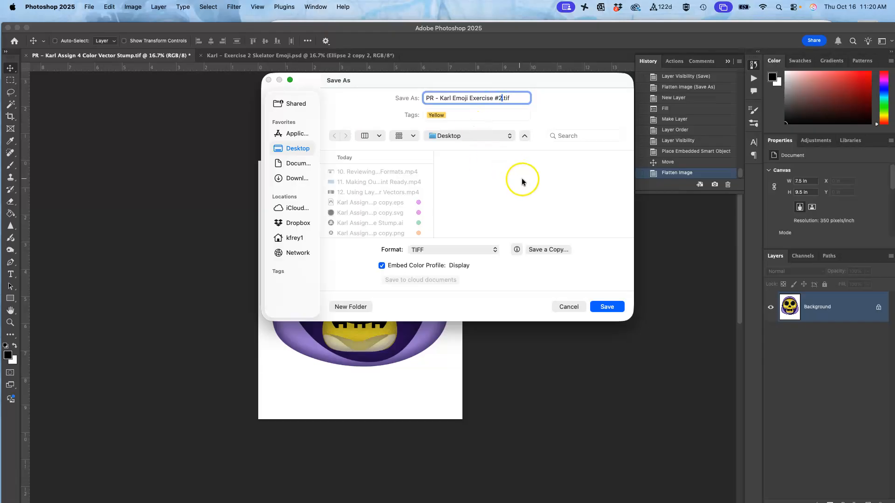
left_click(607, 306)
left_click(577, 201)
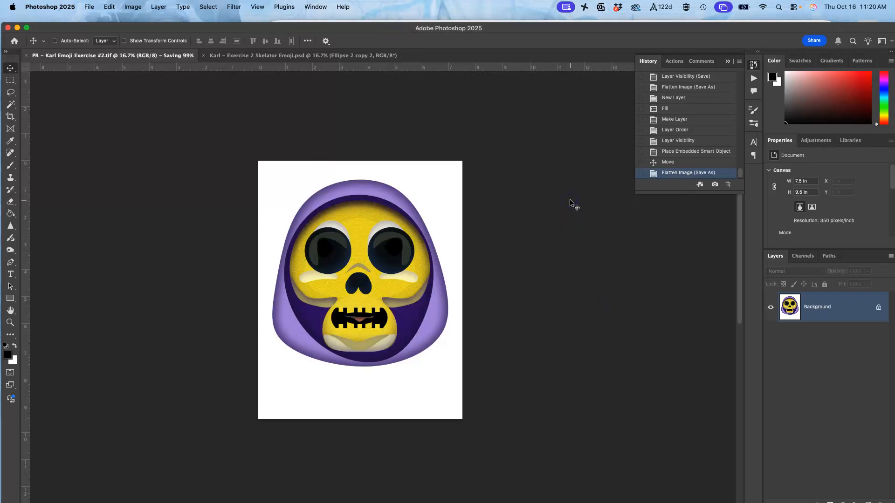
key("F11")
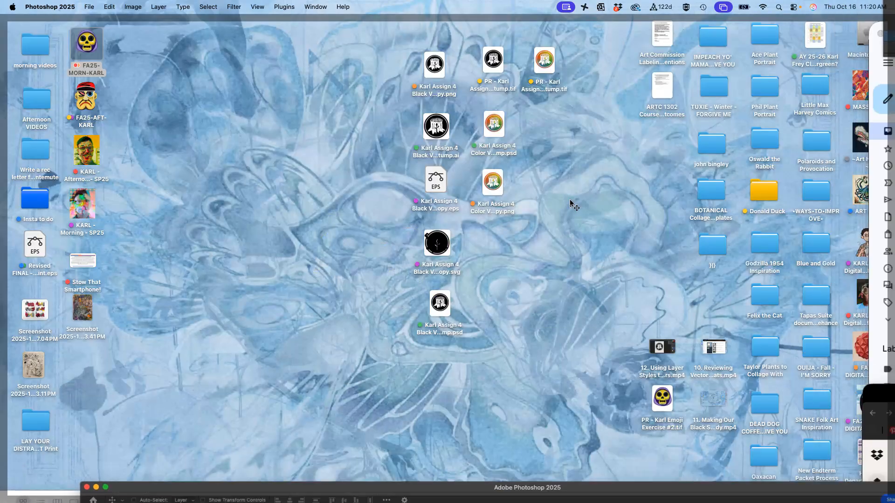
Step: Move the Emoji Exercise #2 TIFF beside the other PR files on the desktop and tag it yellow
left_click_drag(662, 398, 588, 70)
right_click(589, 71)
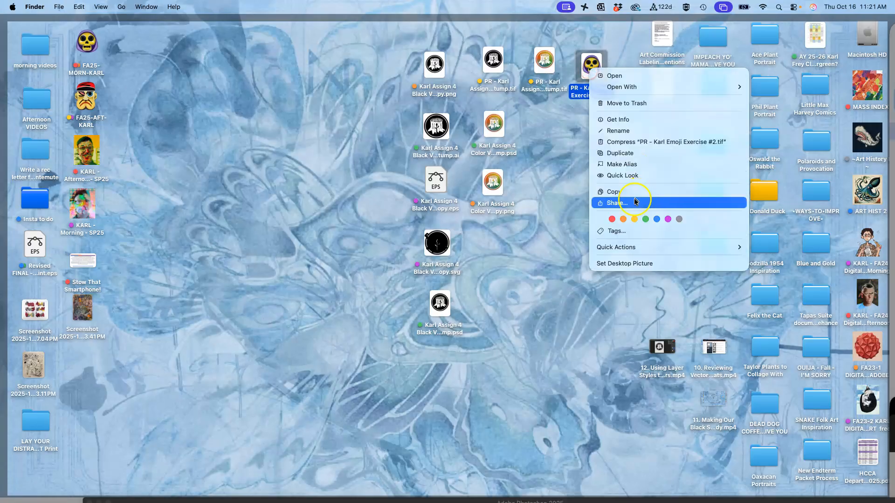
left_click(635, 219)
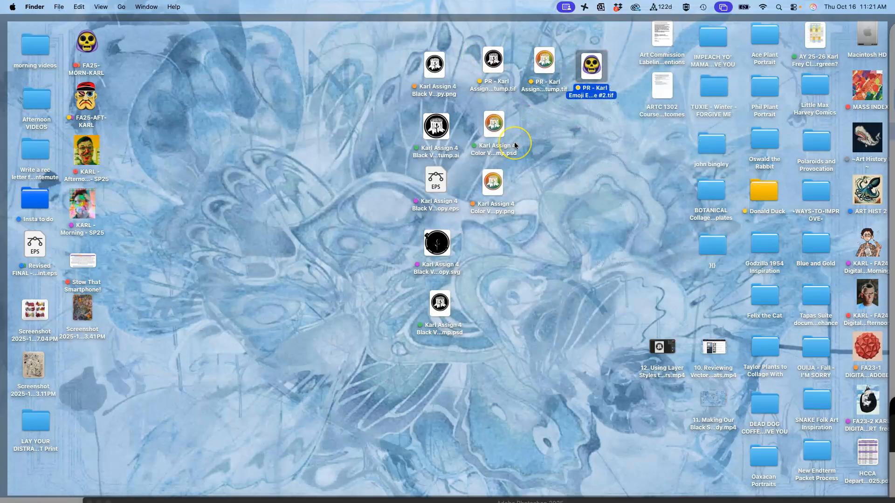
Step: Open the Proving Ground #1 folder in Finder and place its Fantasy Landscape PNG copy into the open emoji TIFF in Photoshop
key("F11")
left_click_drag(208, 29, 351, 81)
left_click(105, 400)
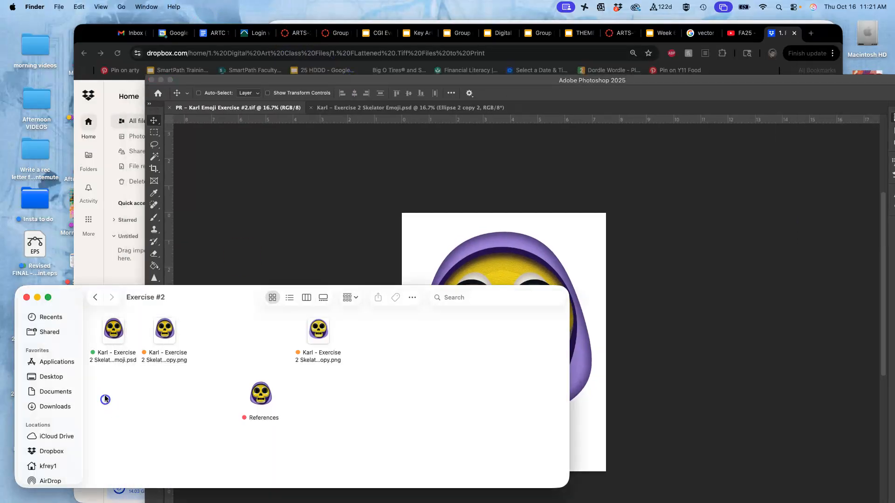
left_click(95, 298)
double_click(110, 335)
left_click(95, 298)
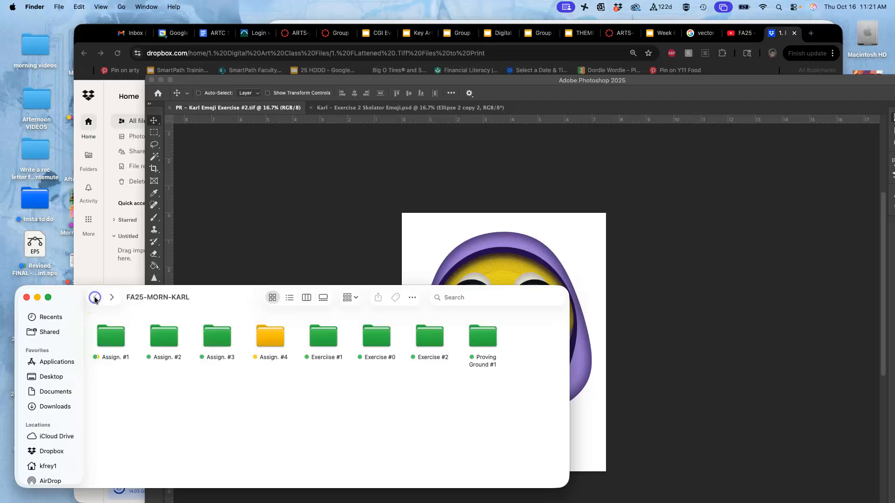
double_click(483, 338)
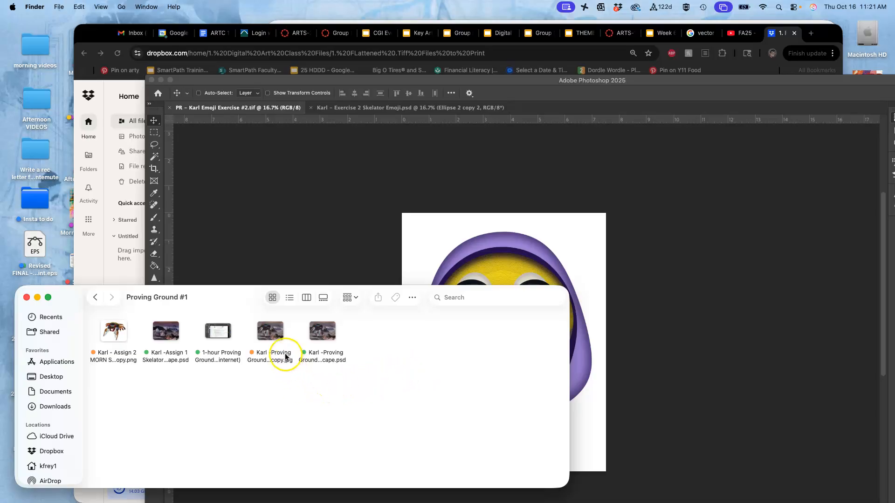
left_click_drag(273, 335, 432, 247)
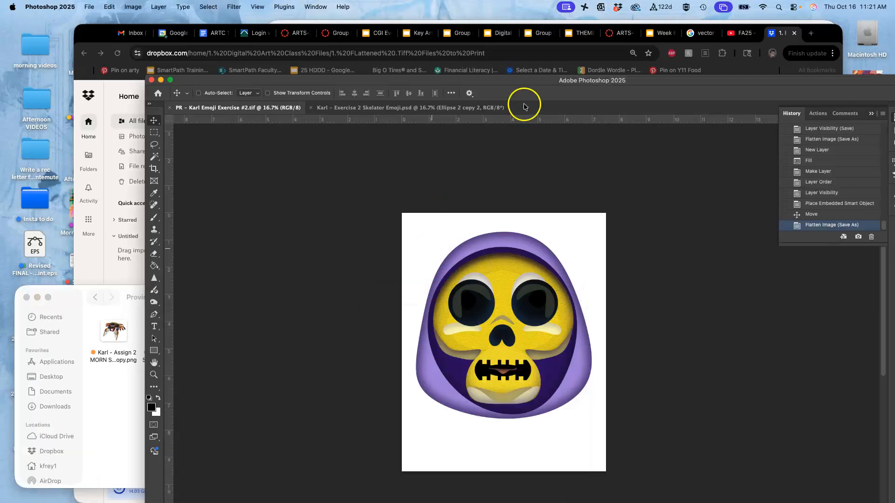
double_click(523, 80)
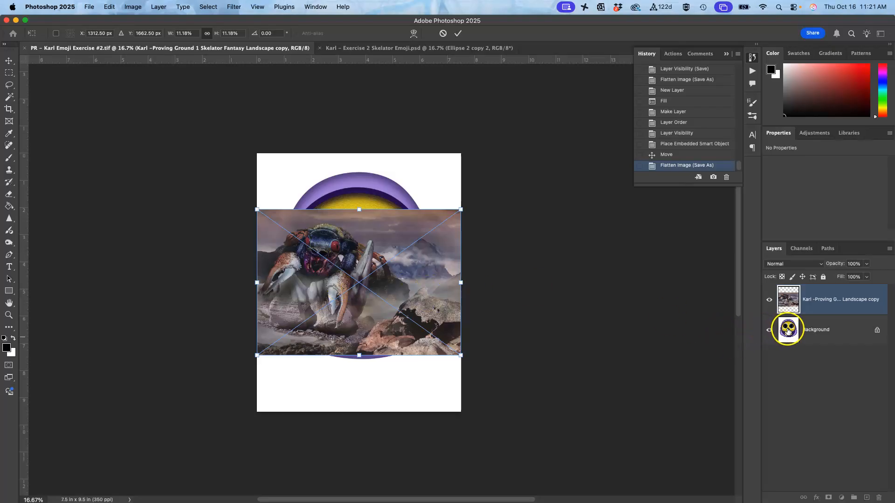
Step: Commit the placed landscape and fill the Background layer with white at 100% opacity to cover the emoji
left_click(788, 330)
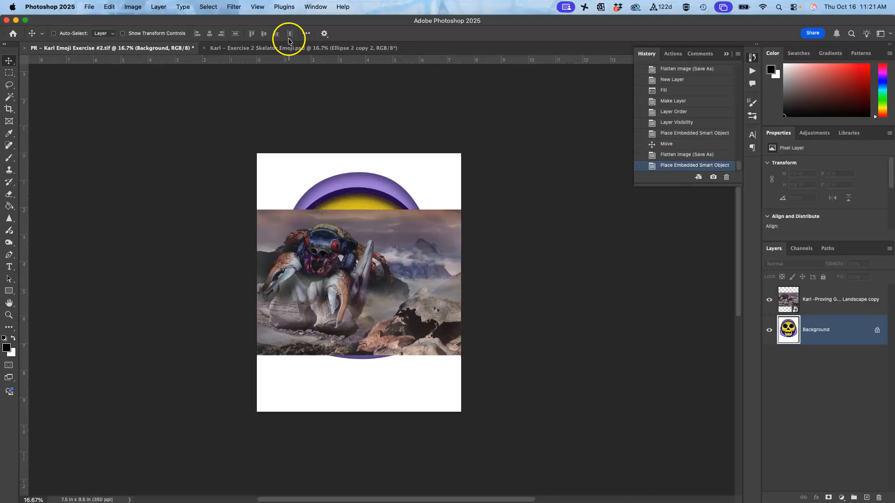
left_click(108, 7)
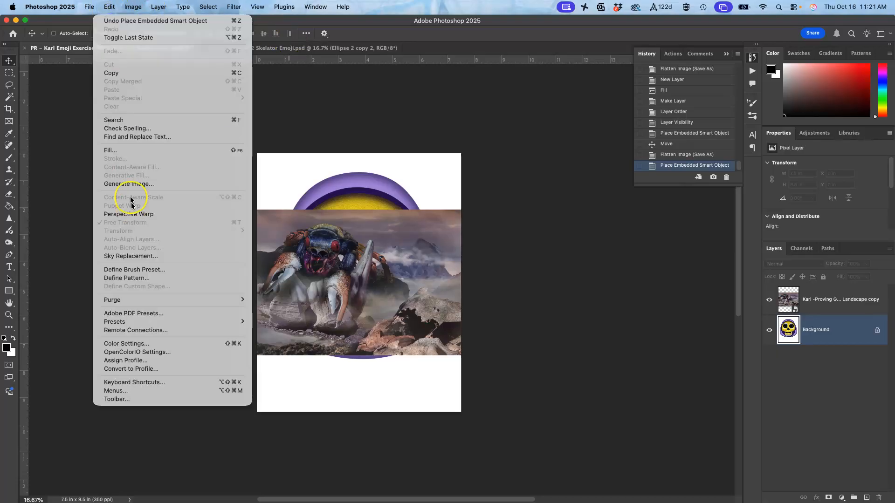
left_click(112, 150)
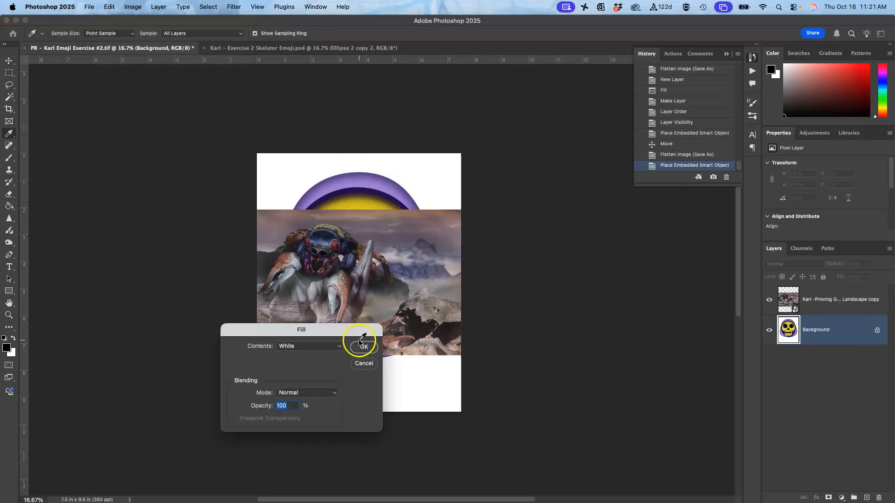
left_click(362, 347)
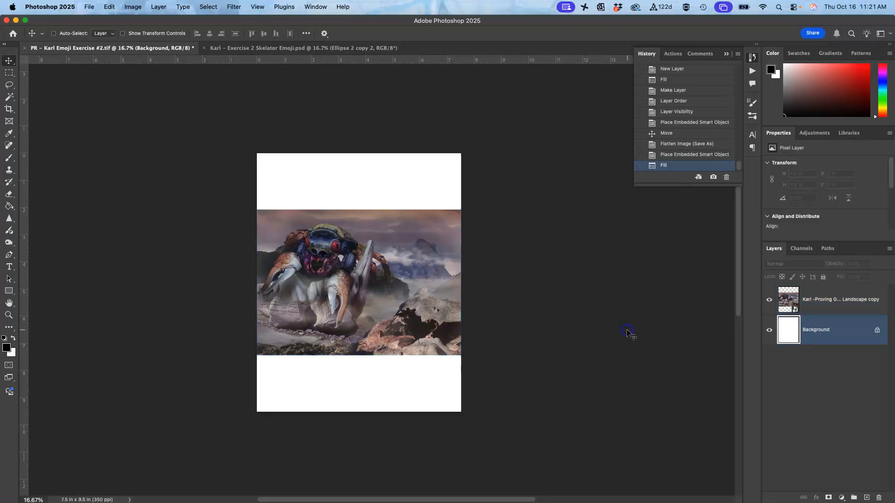
Step: Rotate the whole canvas 90° clockwise to make the page landscape-oriented
left_click(133, 7)
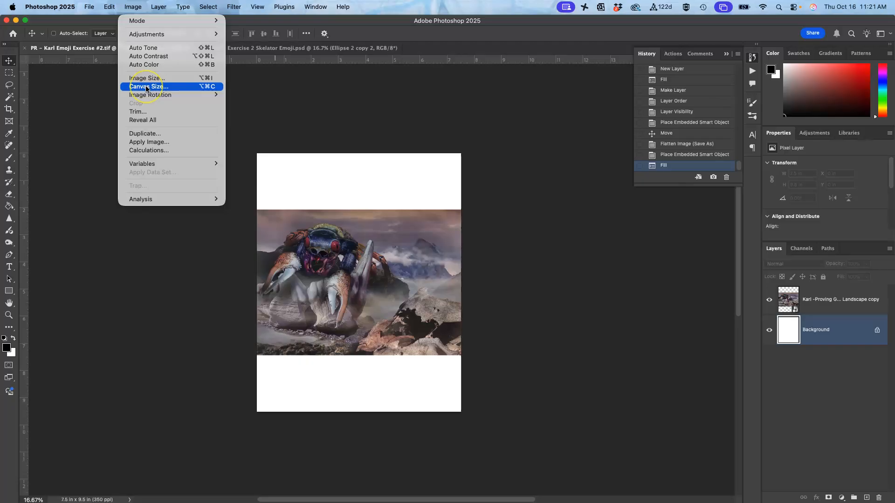
mouse_move(145, 95)
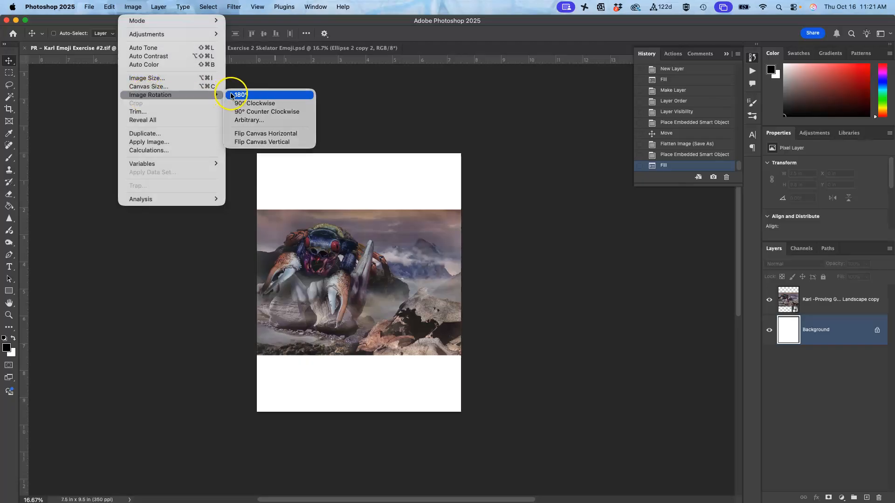
left_click(240, 104)
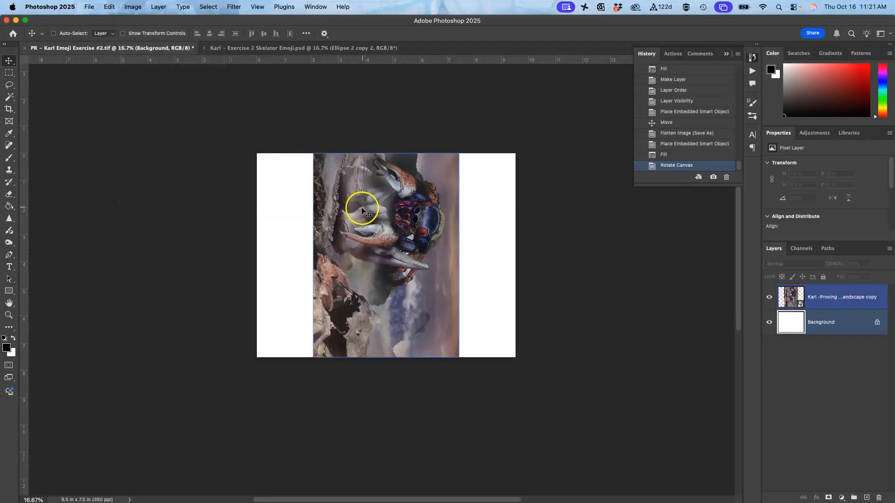
Step: Free-transform the landscape artwork layer and rotate it back upright to 0°
left_click(818, 299)
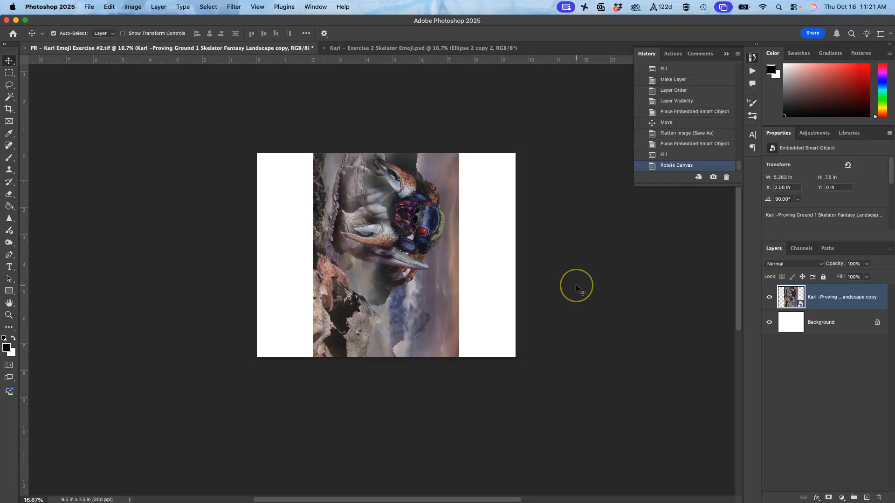
key("super+t")
left_click_drag(471, 156, 354, 207)
left_click(500, 408)
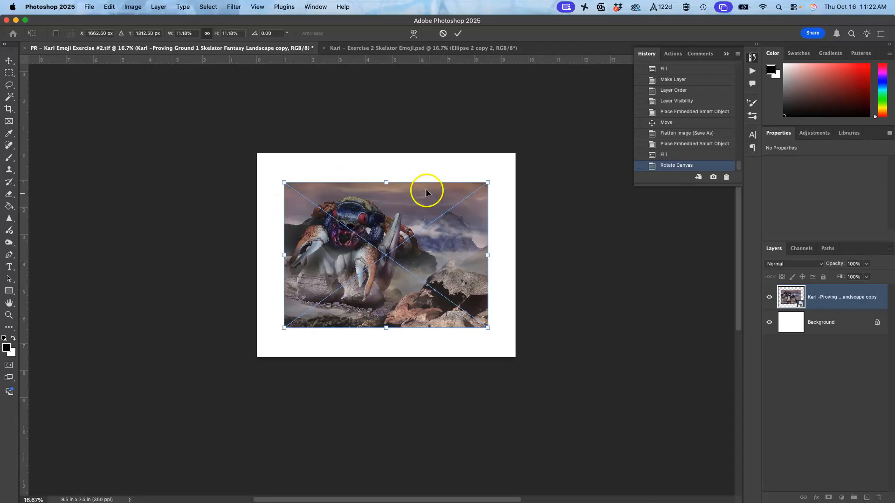
Step: Scale the landscape artwork proportionally to about 12.95%, shift it slightly up to Y 0.51 in, and commit the transform
left_click_drag(488, 181, 525, 141)
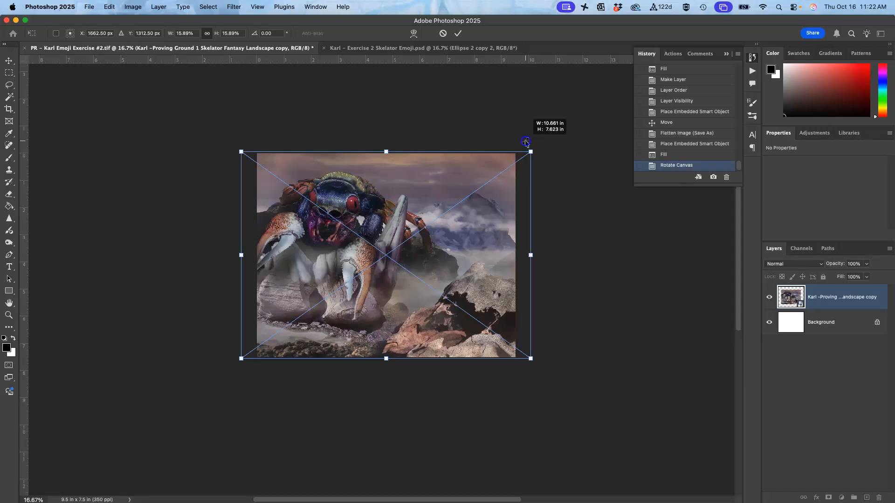
left_click_drag(526, 141, 497, 158)
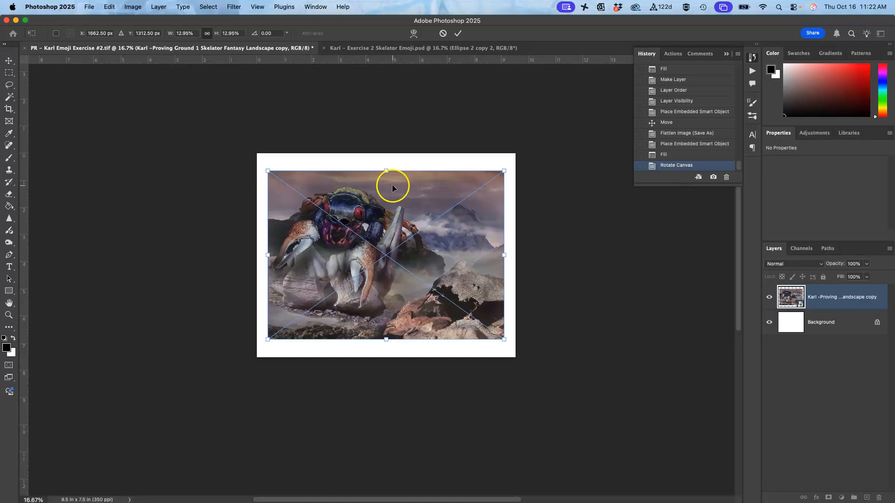
left_click_drag(393, 187, 393, 184)
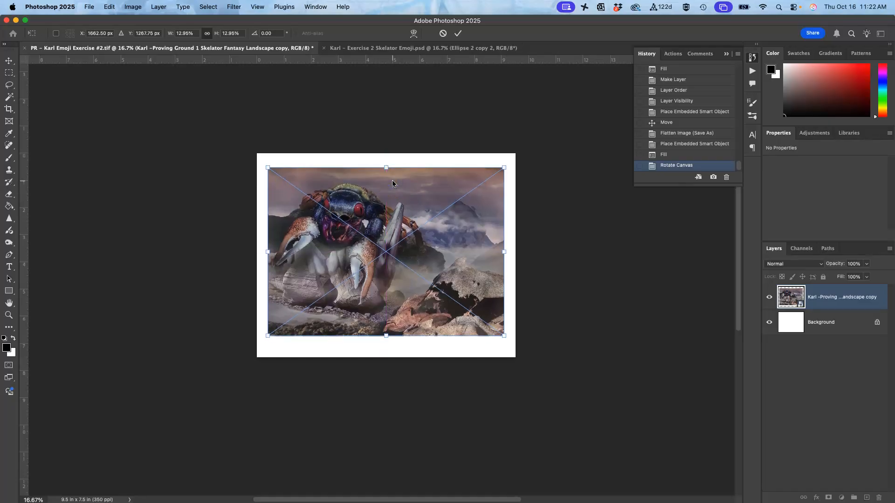
key("Return")
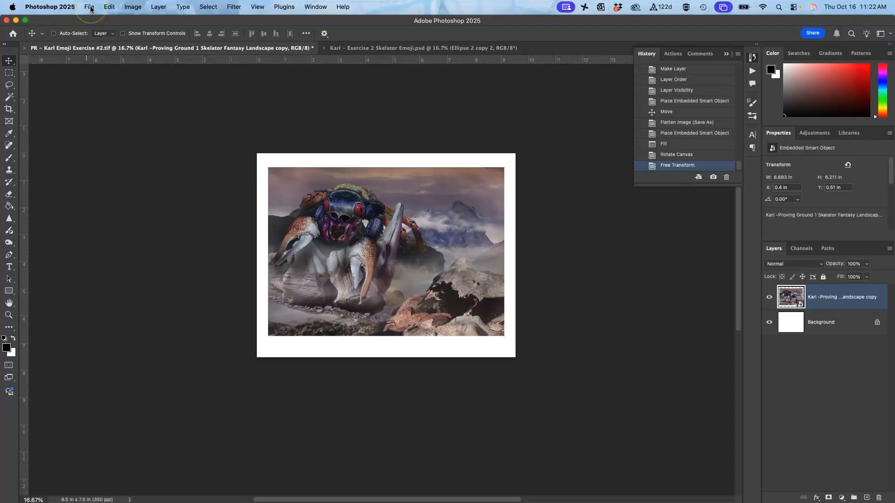
Step: Examine the placed landscape artwork up close for image quality and detail at print resolution
key("super+equal")
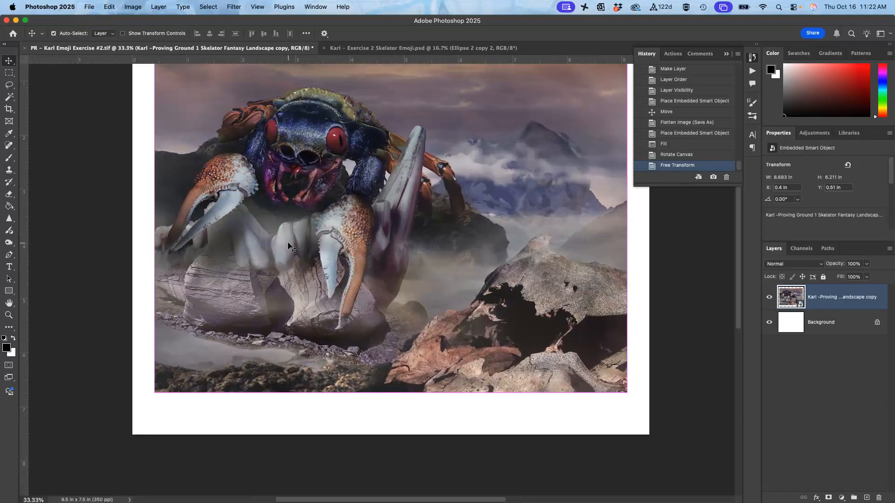
key("super+equal")
key("super+equal")
key("super+equal")
key("super+equal")
key("super+equal")
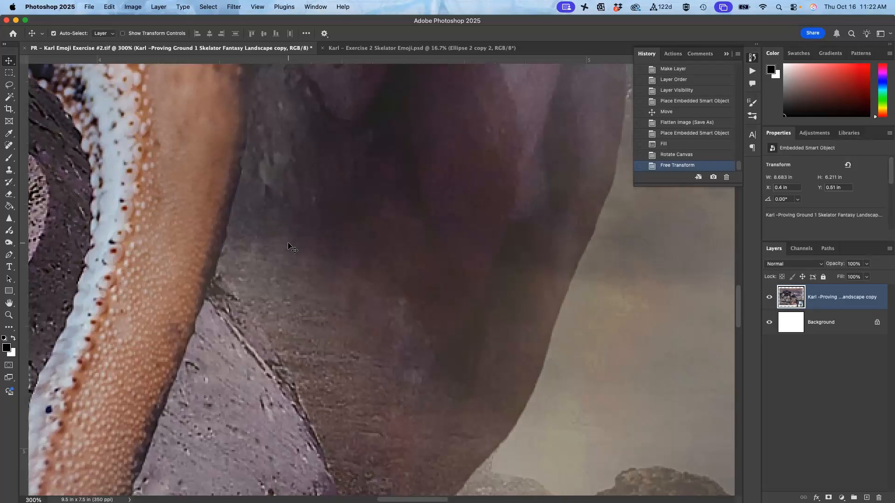
key("super+minus")
key("super+minus")
key("super+minus")
key("super+minus")
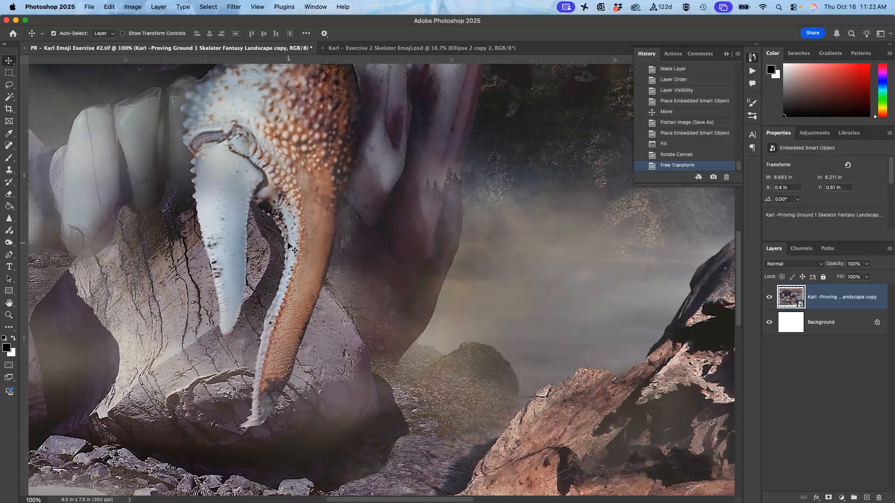
key("super+minus")
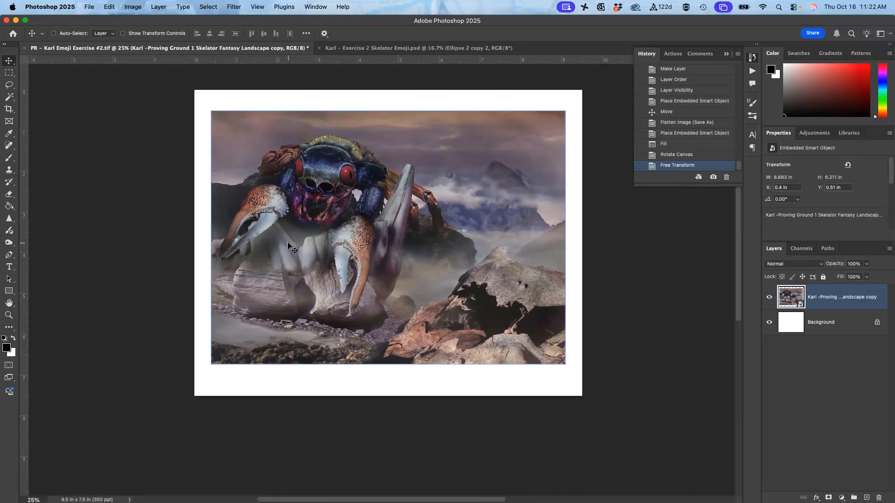
Step: Flatten the landscape artwork and the white background into a single layer
left_click(89, 7)
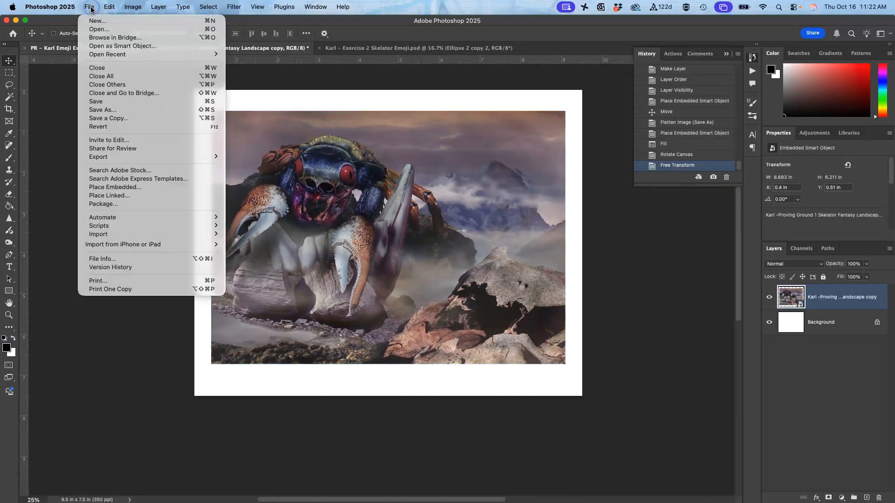
left_click(103, 134)
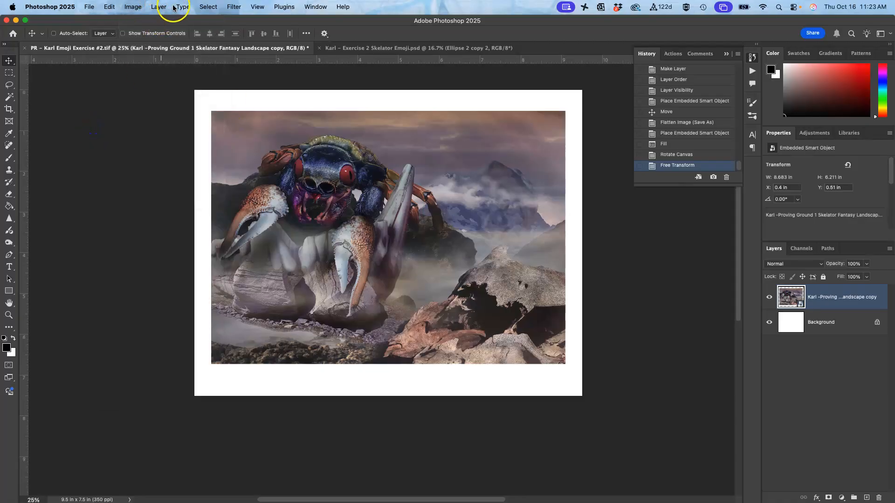
left_click(156, 8)
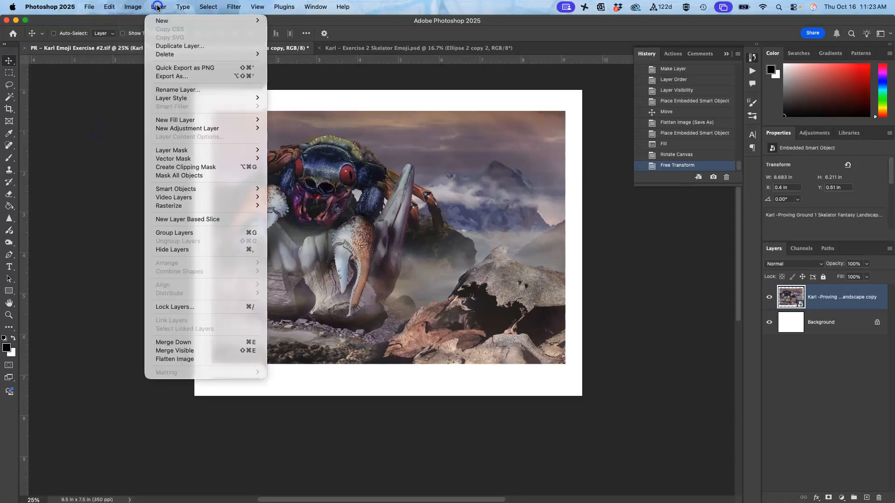
left_click(176, 359)
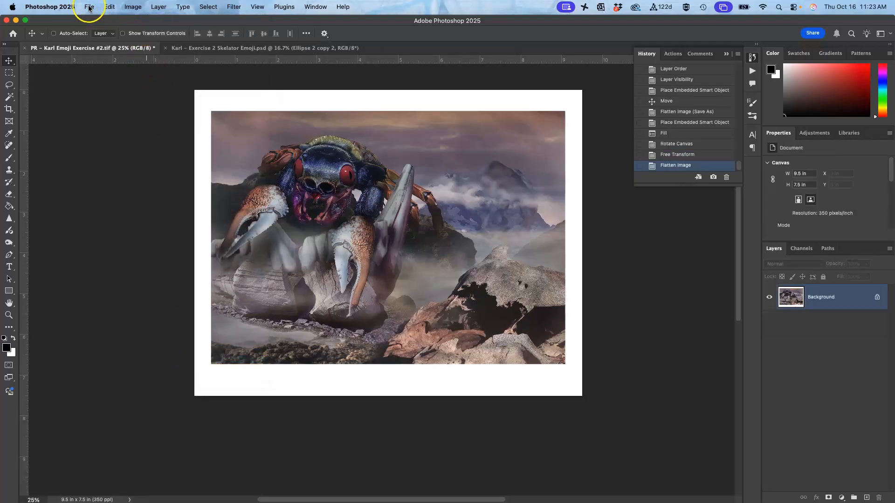
Step: Start saving the flattened landscape under a new name as a Desktop TIFF, selecting the emoji title text in the file name for replacement
left_click(88, 7)
left_click(107, 110)
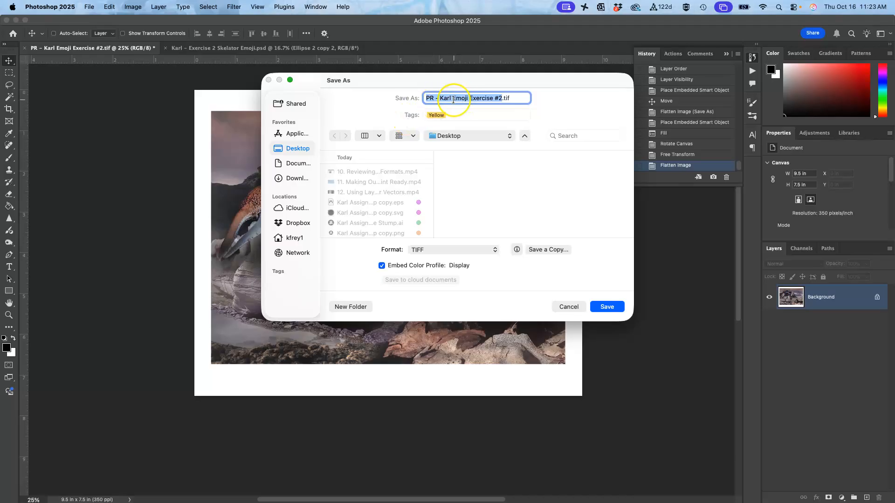
left_click(453, 99)
left_click_drag(454, 98, 466, 101)
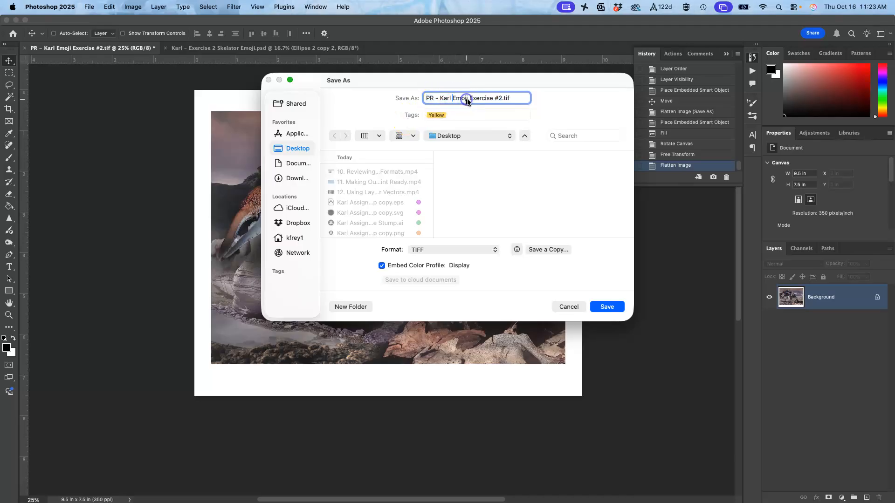
left_click(501, 98)
left_click_drag(456, 98, 490, 98)
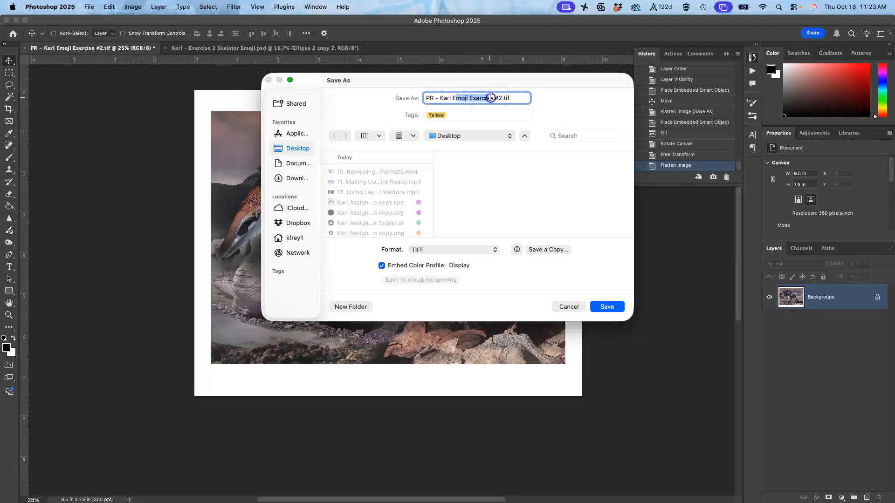